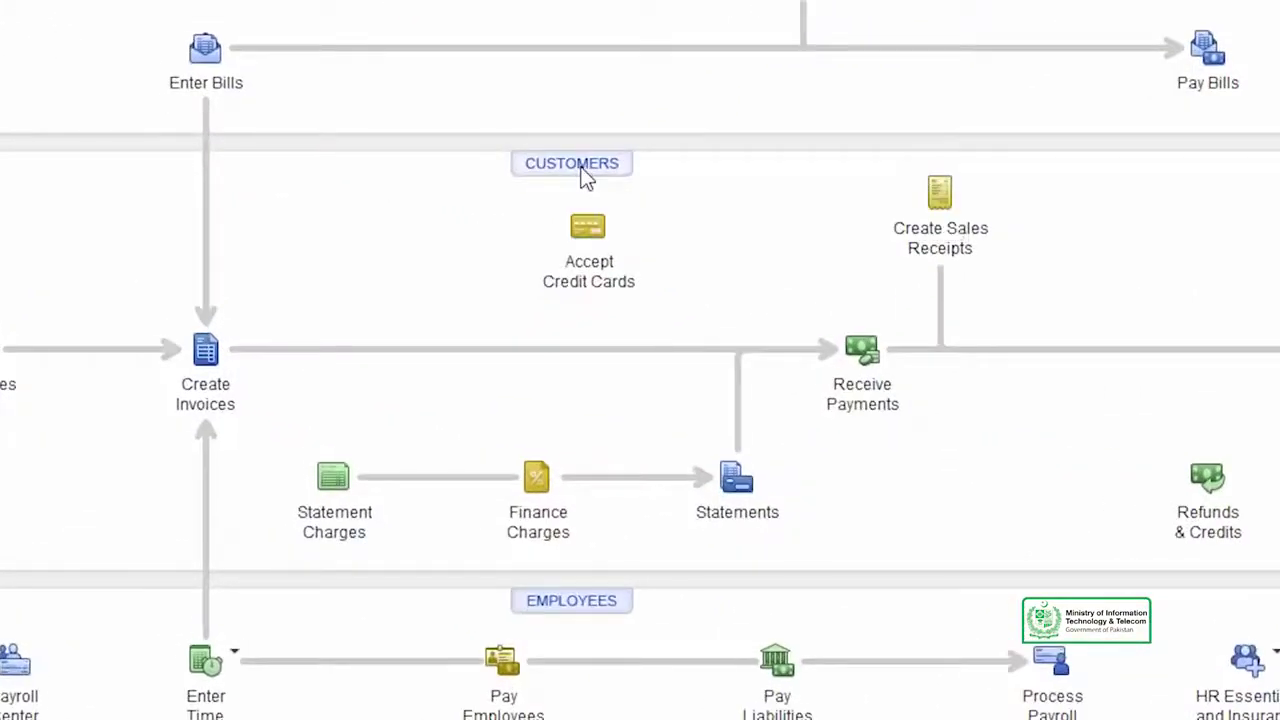
Step: Check which customer types are available in the additional info of the first active customer, leaving the record unedited
{"action": "left_click", "coordinate": [587, 177]}
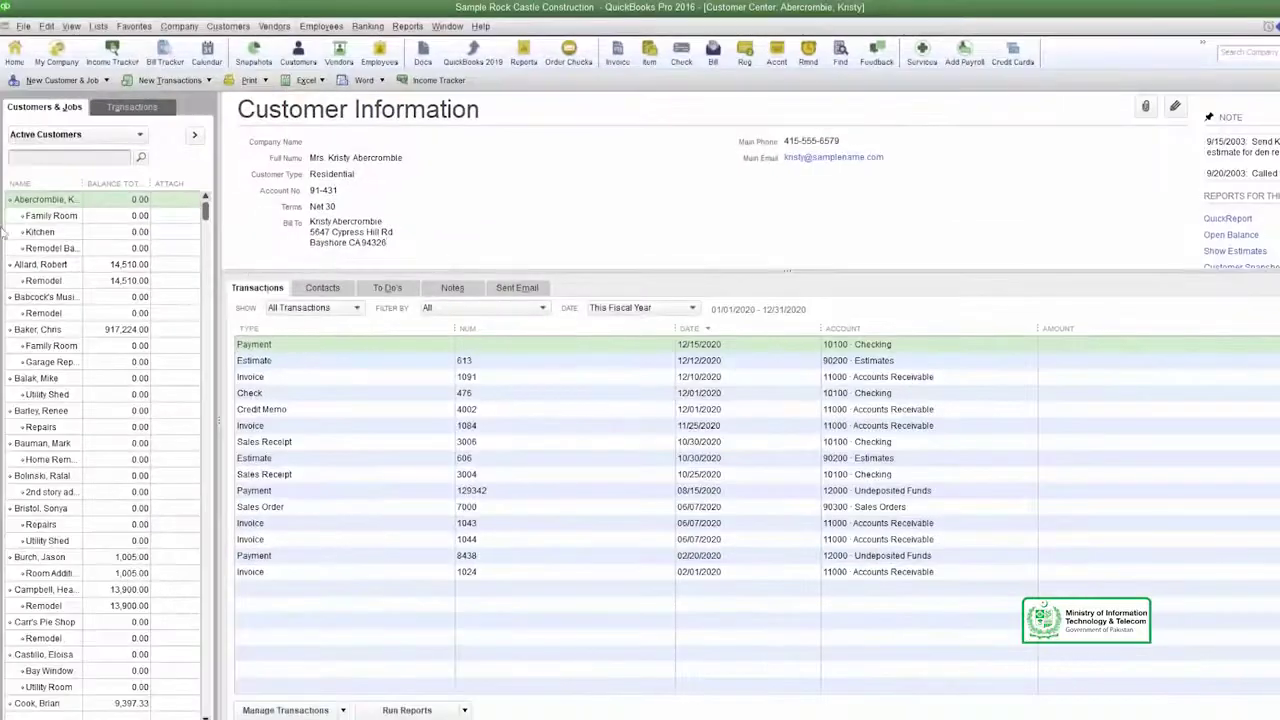
{"action": "left_click", "coordinate": [45, 205]}
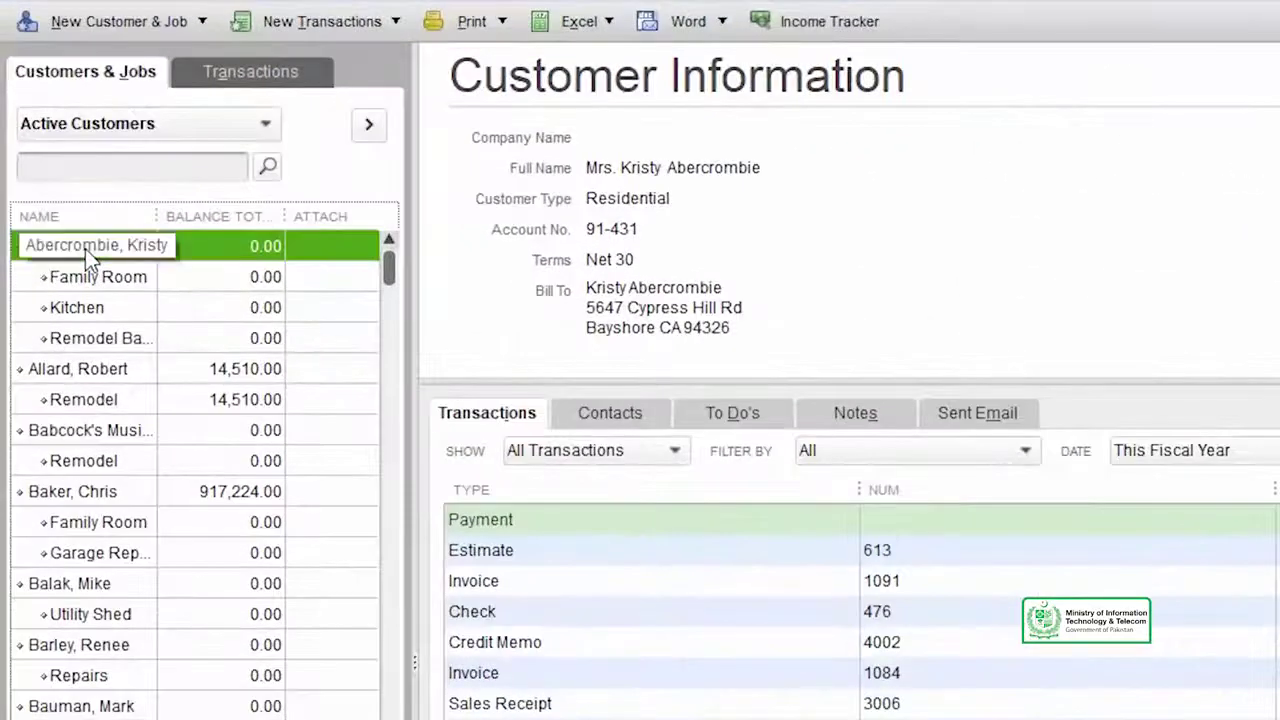
{"action": "right_click", "coordinate": [87, 253]}
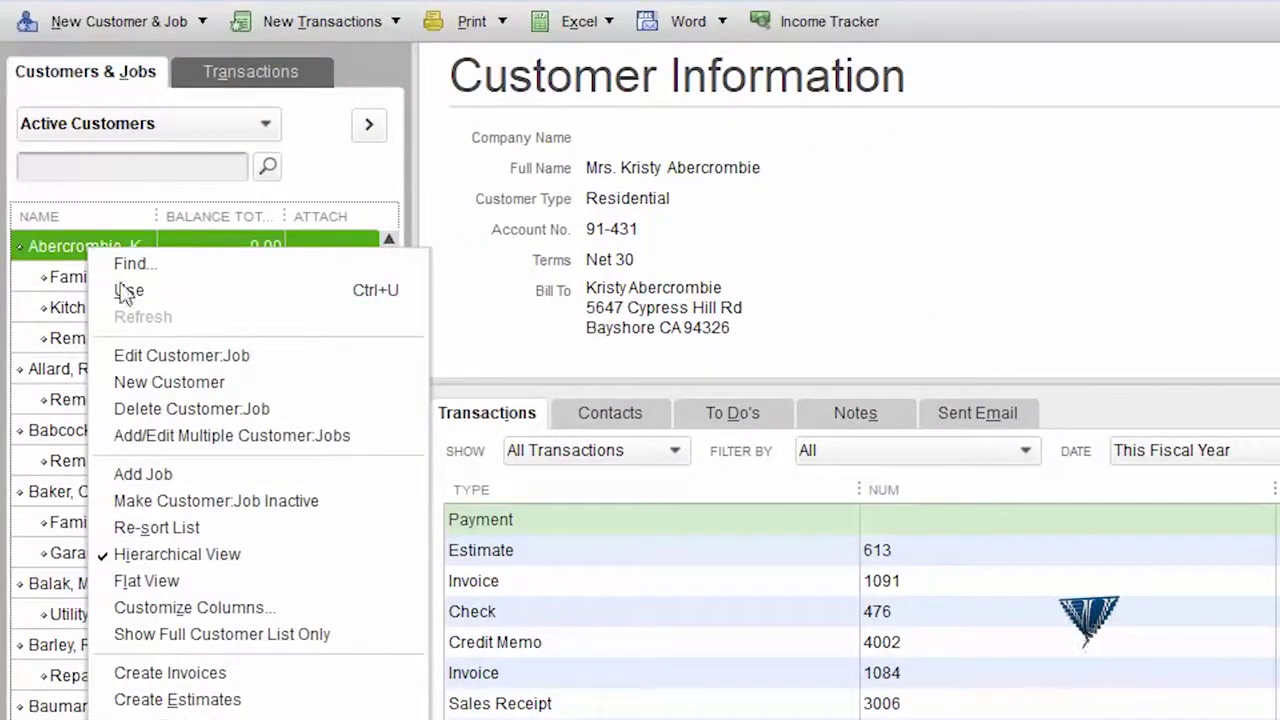
{"action": "left_click", "coordinate": [201, 356]}
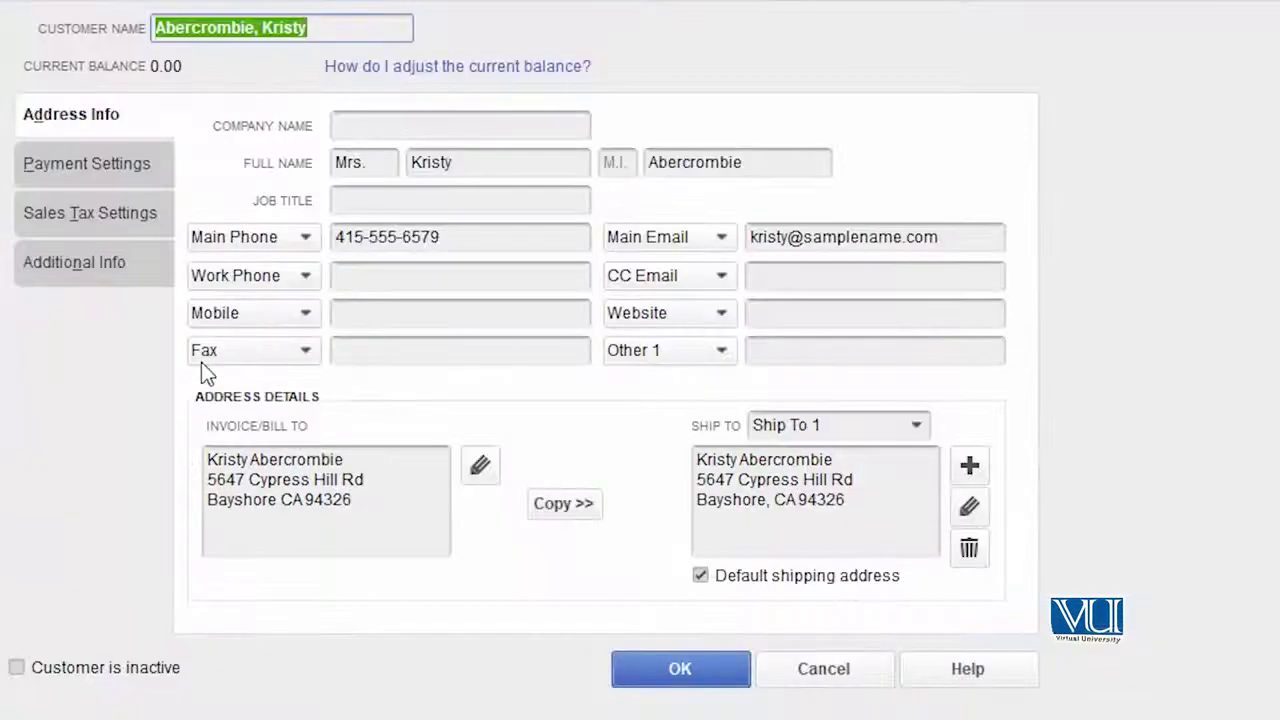
{"action": "left_click", "coordinate": [95, 265]}
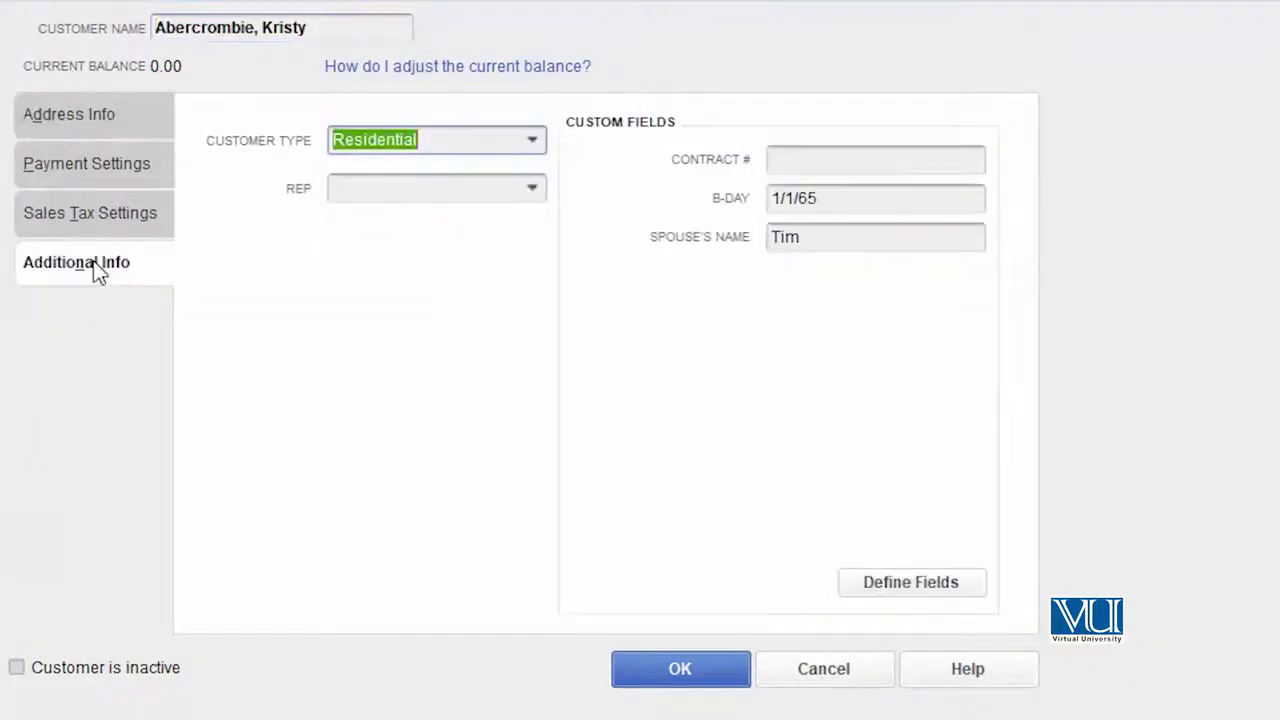
{"action": "left_click", "coordinate": [533, 143]}
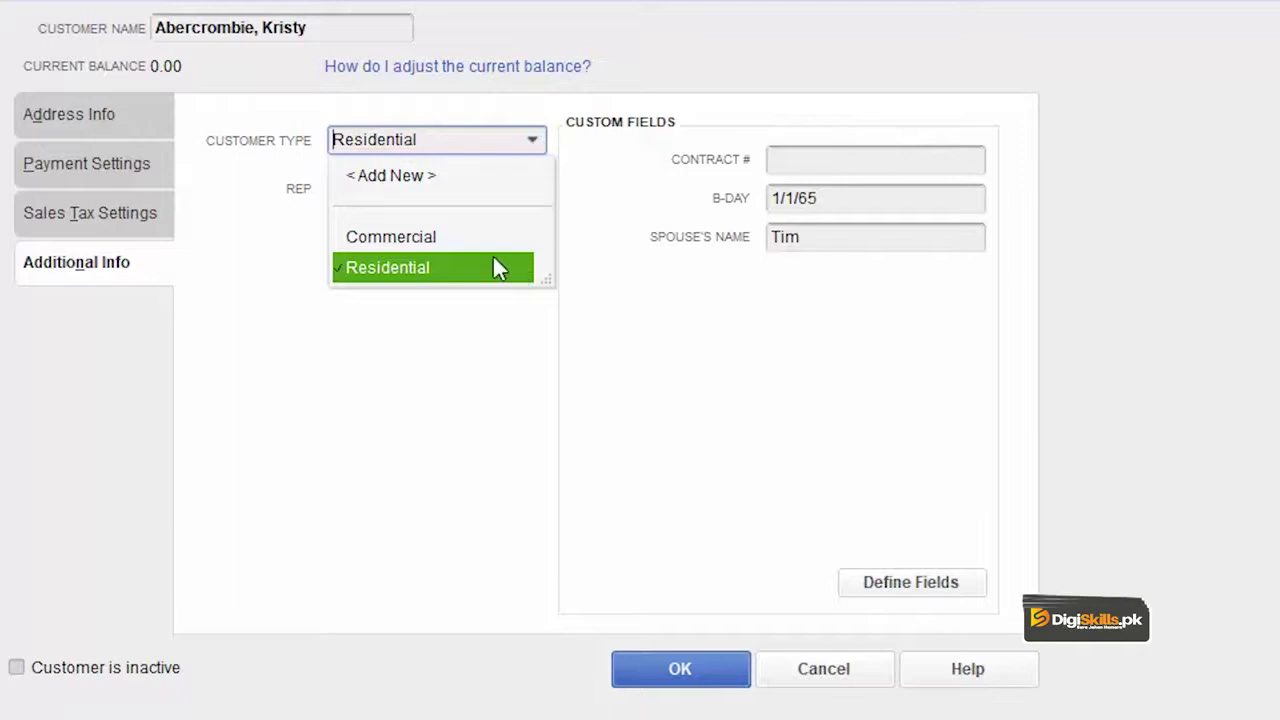
{"action": "left_click", "coordinate": [817, 686]}
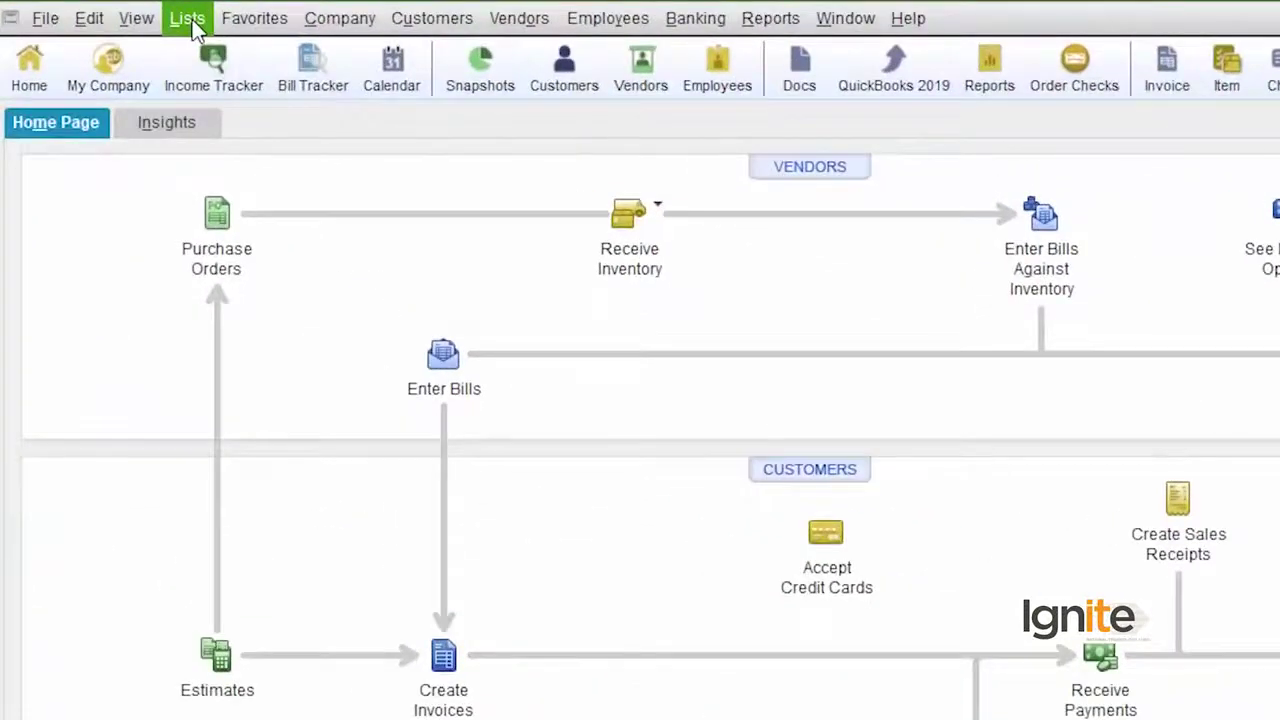
Step: Add a customer type named Government Contract to the Customer Type List
{"action": "left_click", "coordinate": [187, 18]}
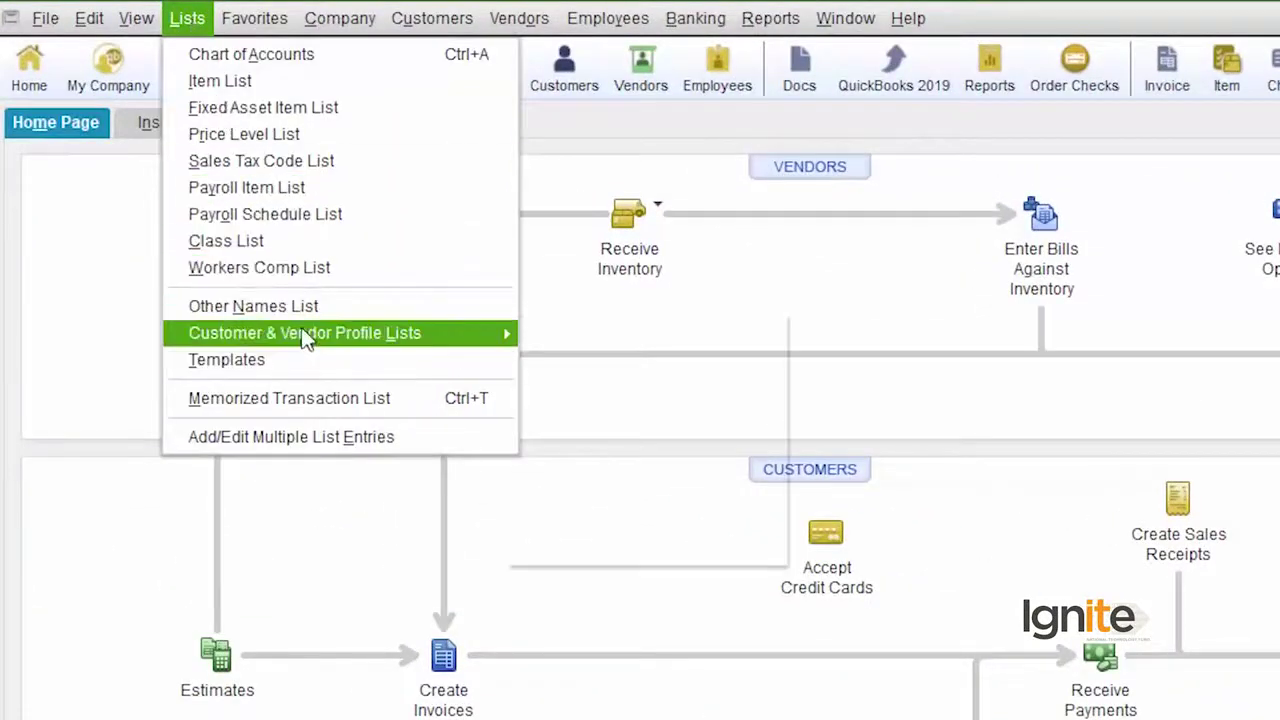
{"action": "mouse_move", "coordinate": [312, 340]}
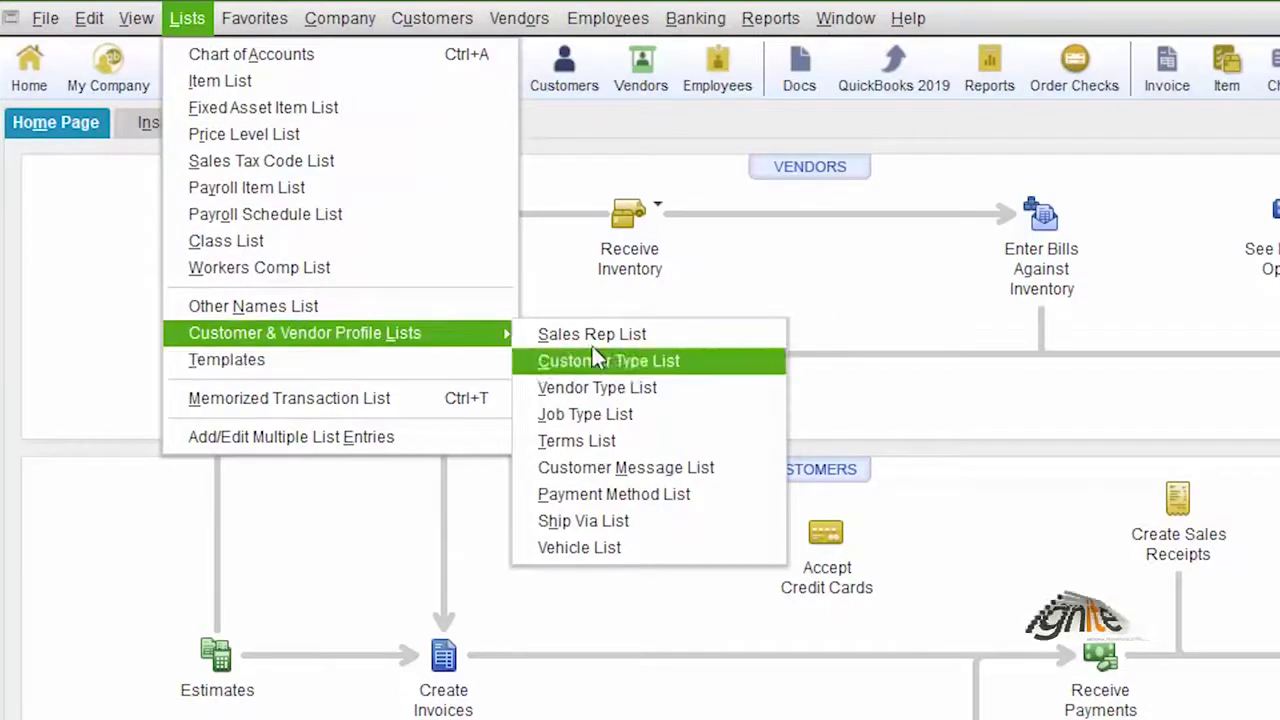
{"action": "left_click", "coordinate": [645, 368]}
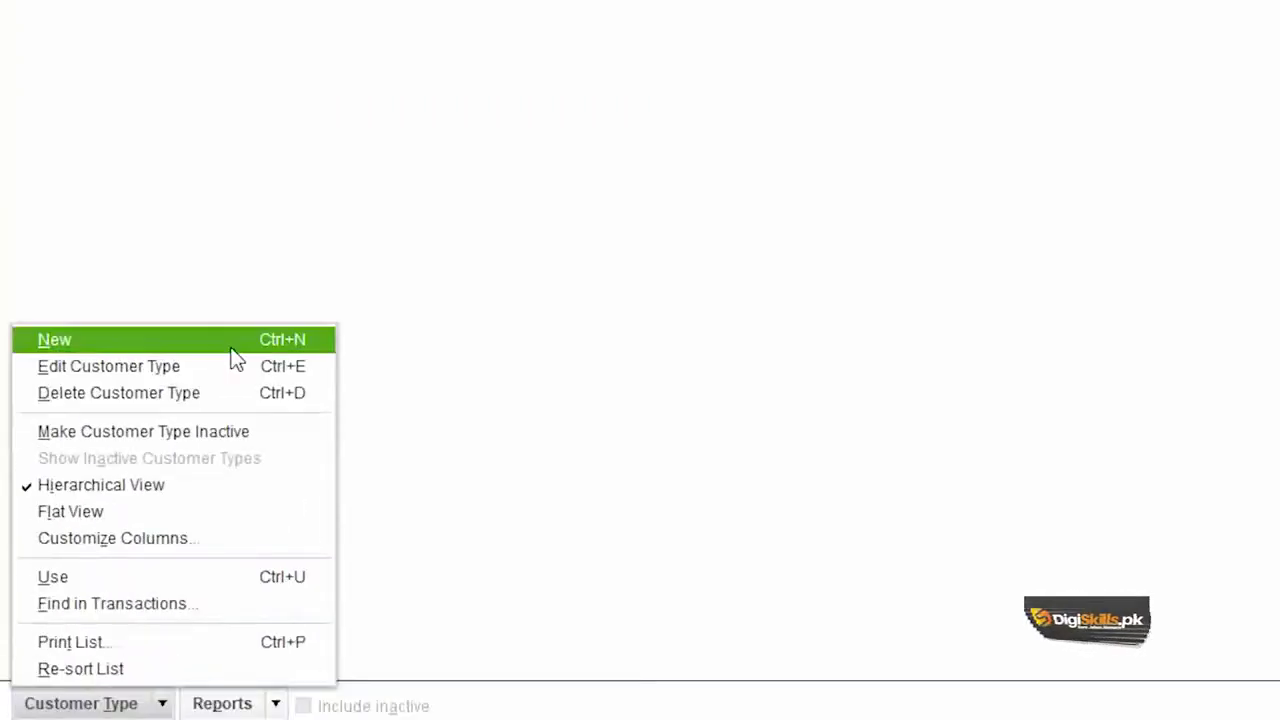
{"action": "left_click", "coordinate": [234, 357]}
{"action": "type", "text": "Government Contract"}
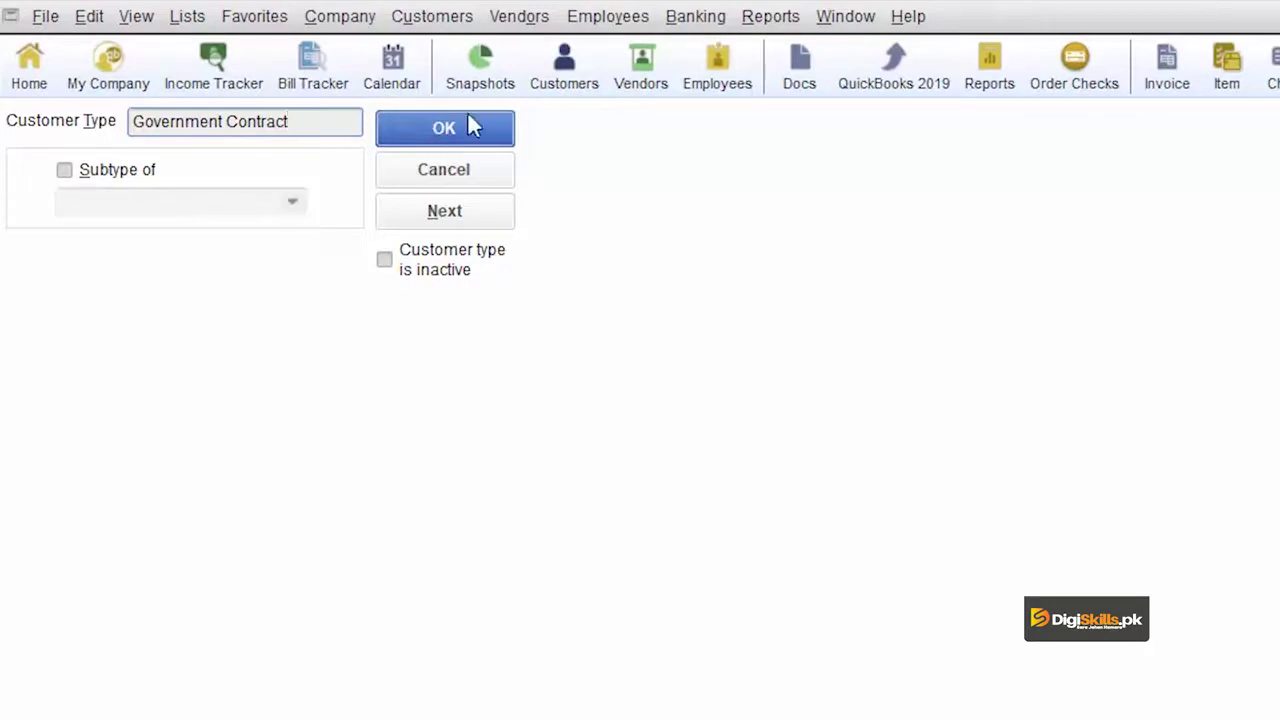
{"action": "left_click", "coordinate": [460, 121]}
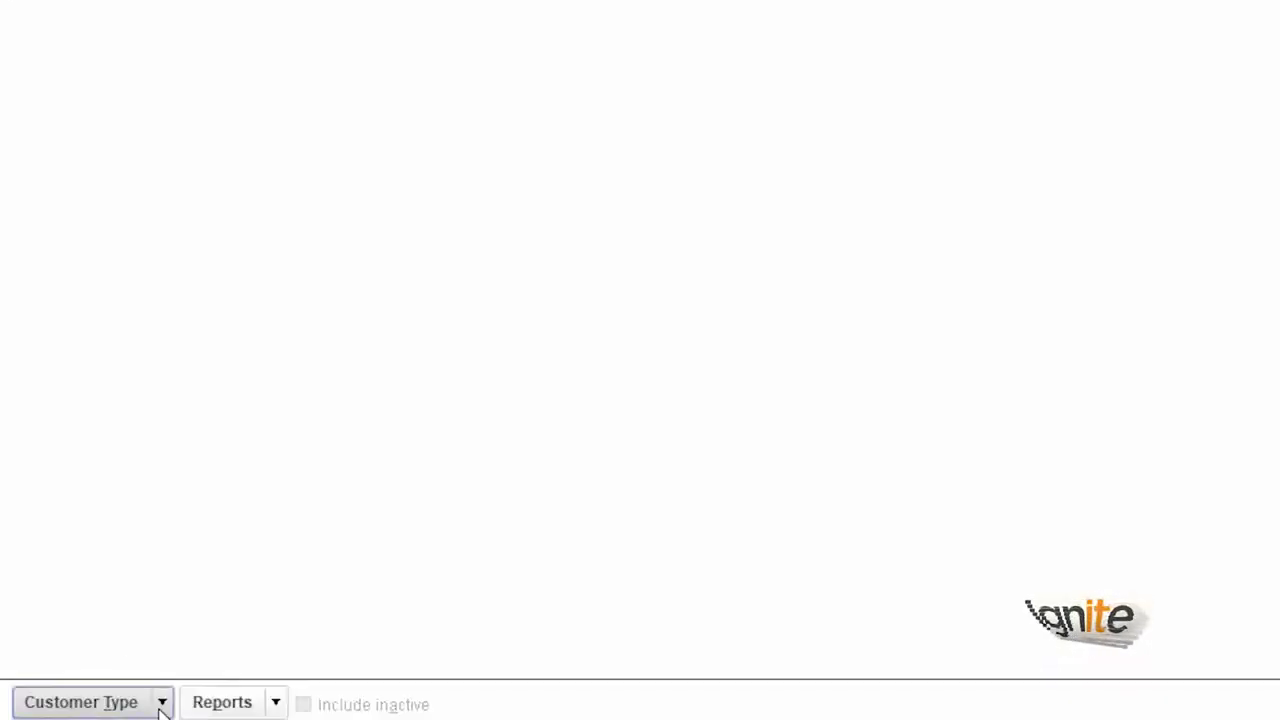
Step: Add another customer type named Private and close the Customer Type List
{"action": "left_click", "coordinate": [161, 703]}
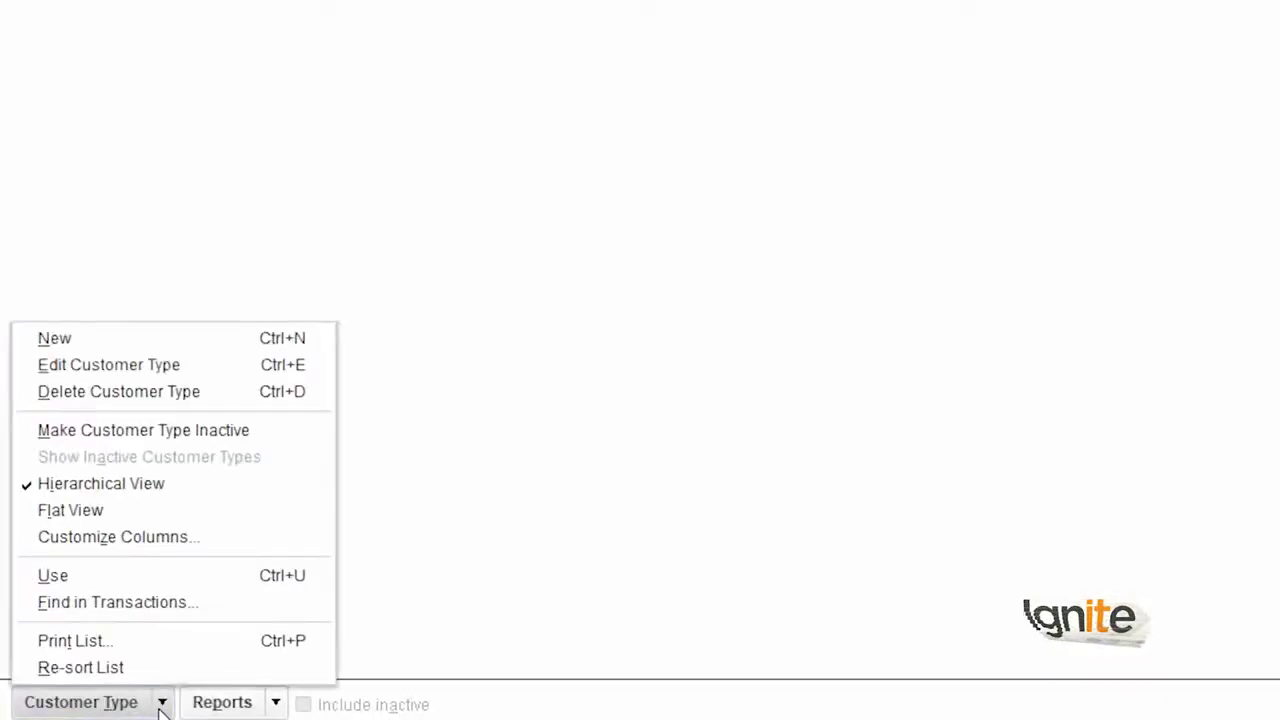
{"action": "left_click", "coordinate": [137, 340]}
{"action": "type", "text": "P"}
{"action": "type", "text": "rivate"}
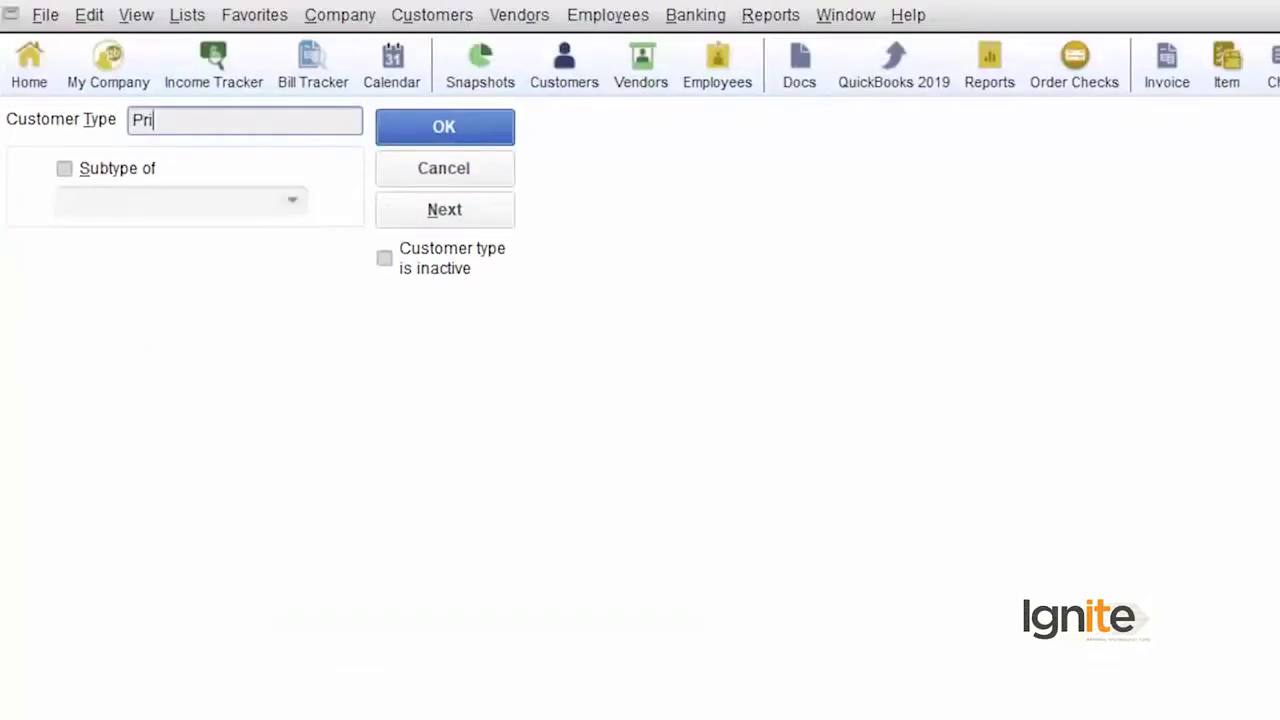
{"action": "left_click", "coordinate": [443, 135]}
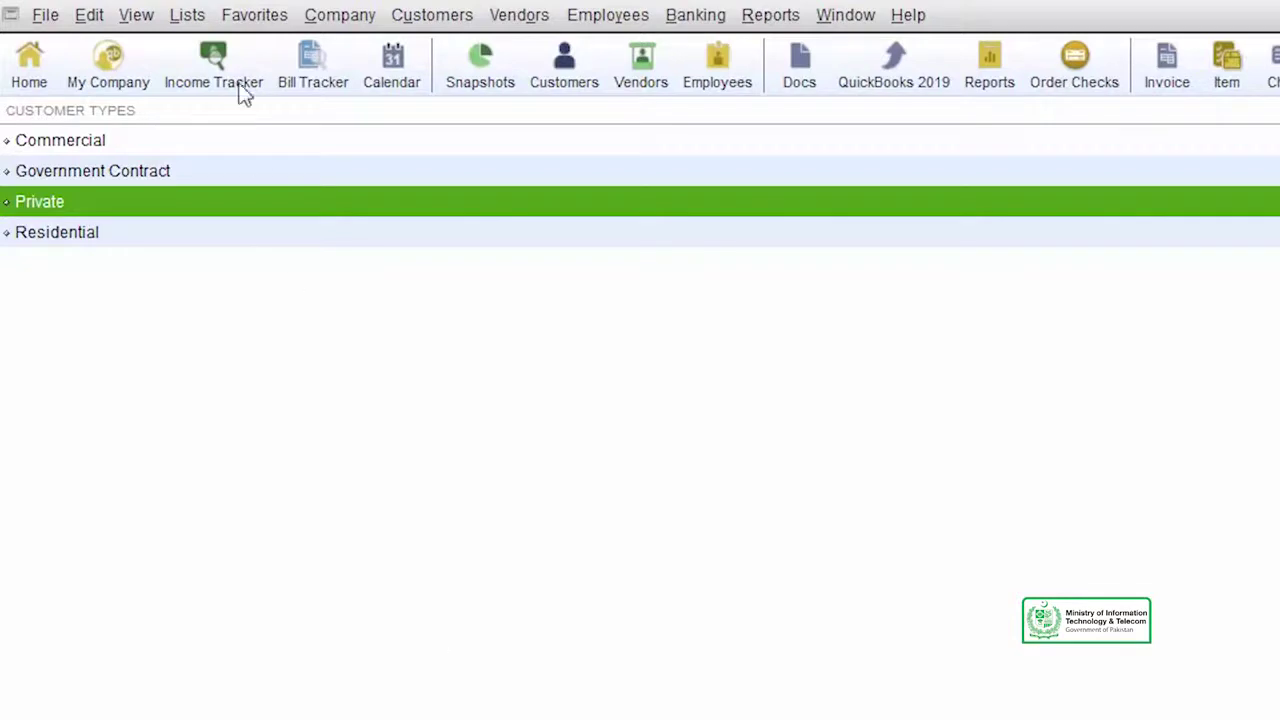
{"action": "left_click", "coordinate": [1279, 18]}
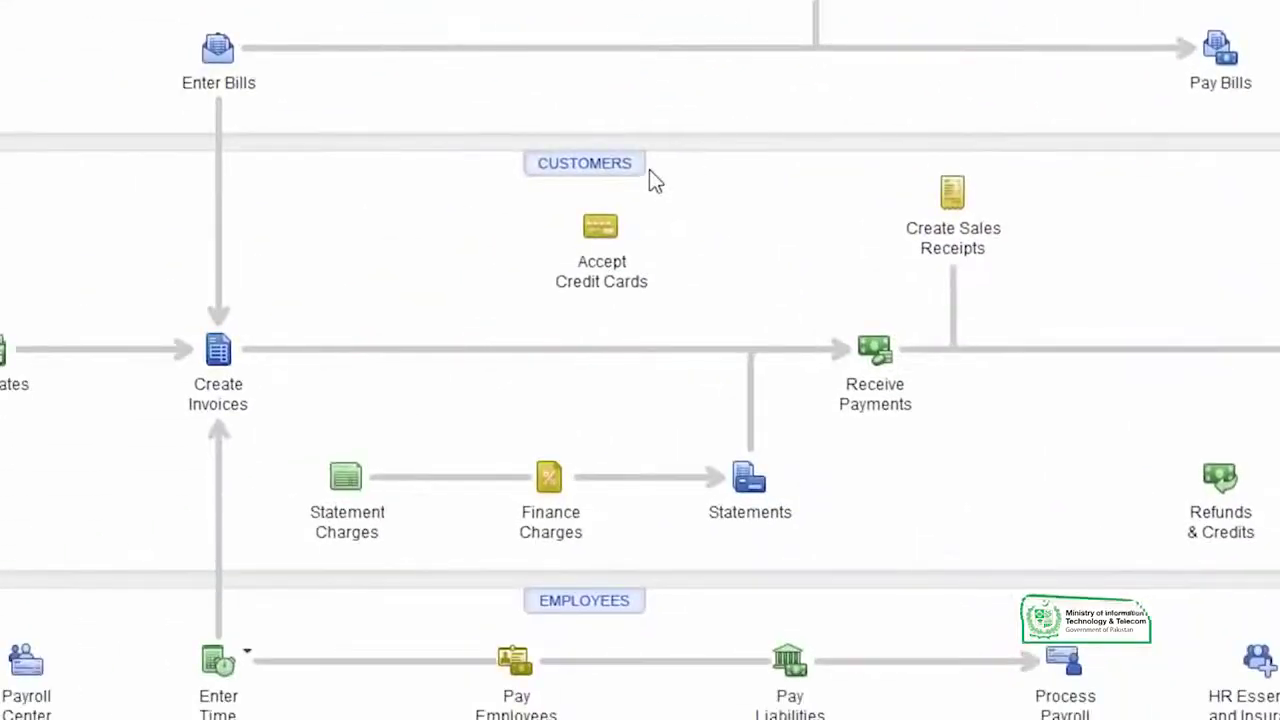
Step: Set the customer type of the first customer in the Customer Center to Private and save the record
{"action": "left_click", "coordinate": [575, 170]}
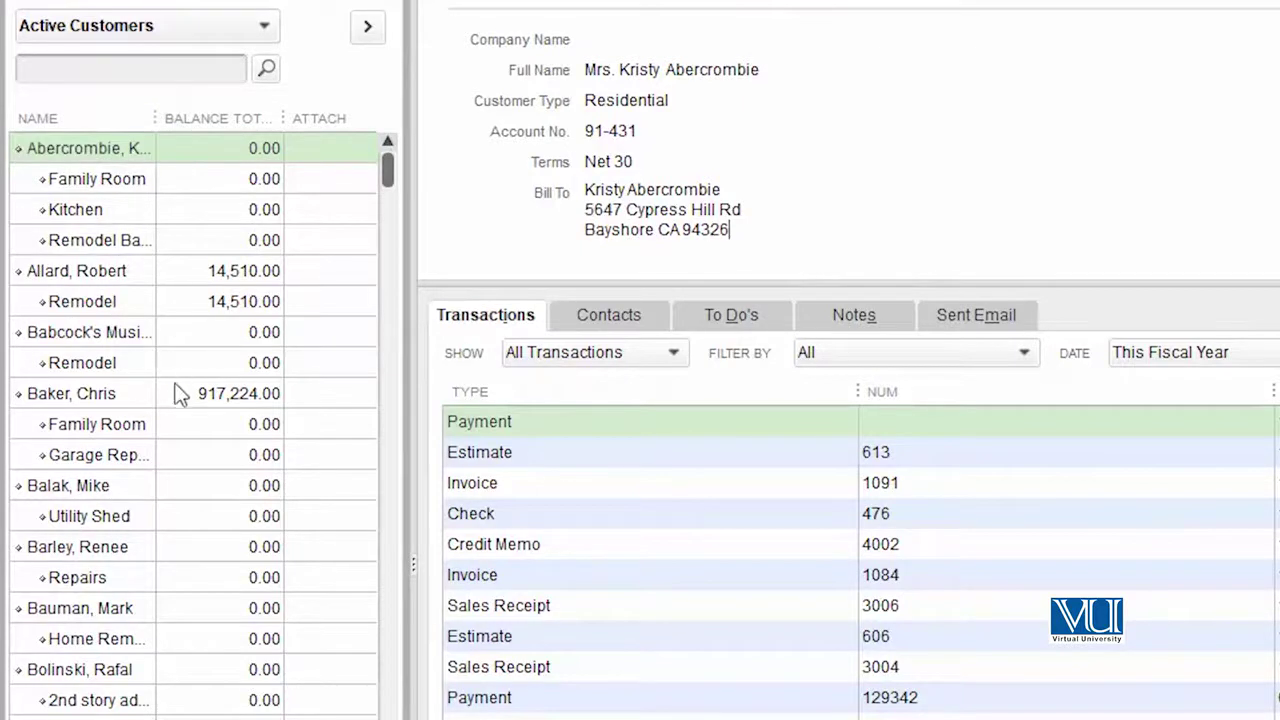
{"action": "left_click", "coordinate": [207, 158]}
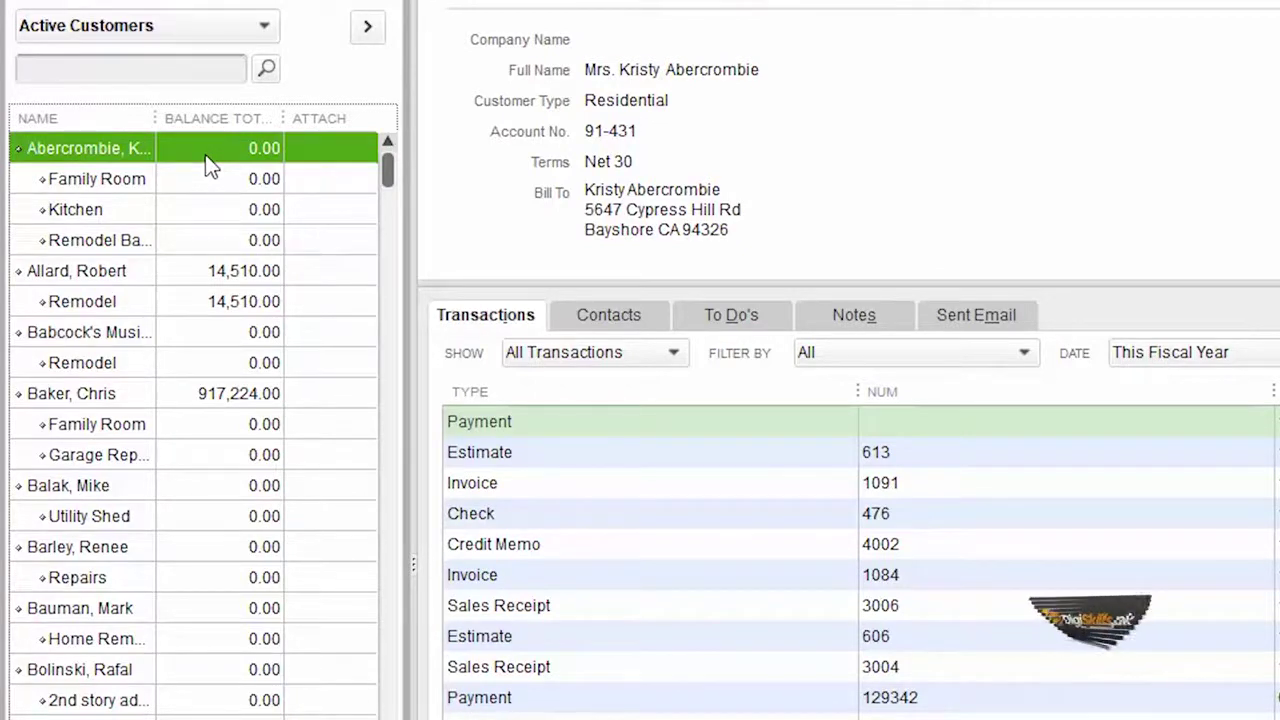
{"action": "right_click", "coordinate": [207, 163]}
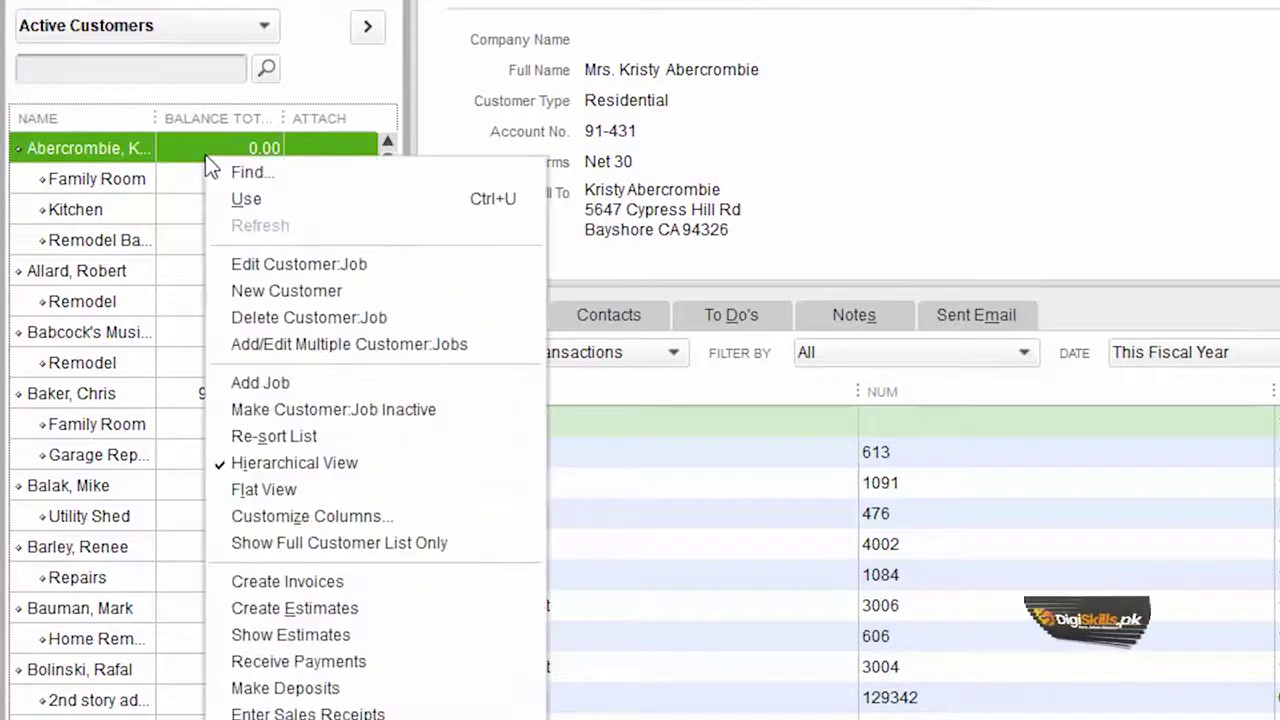
{"action": "left_click", "coordinate": [318, 265]}
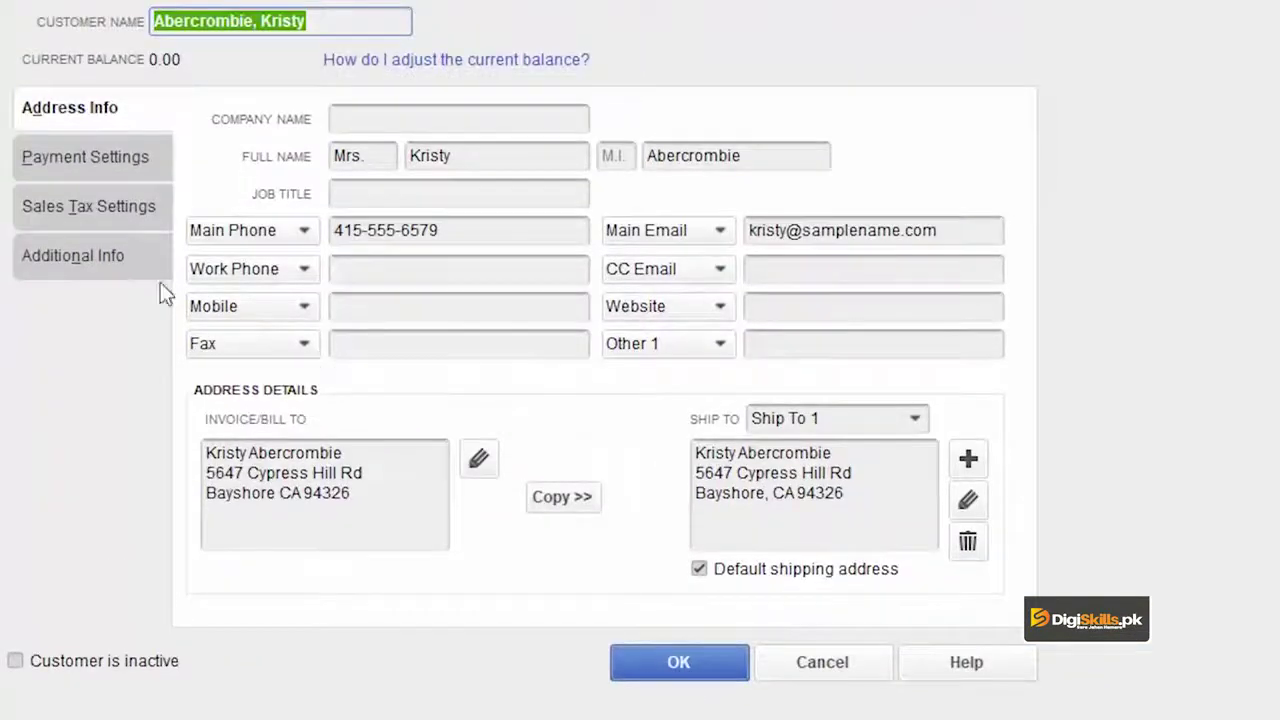
{"action": "left_click", "coordinate": [73, 254]}
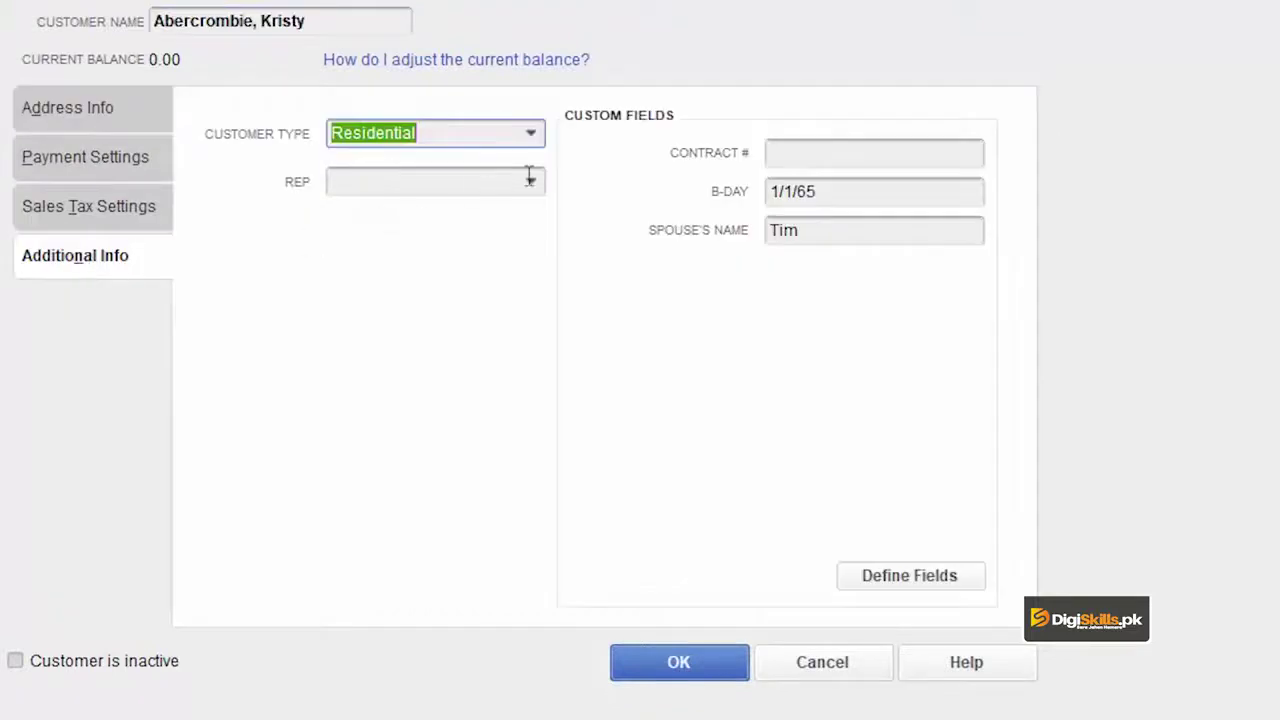
{"action": "left_click", "coordinate": [531, 134]}
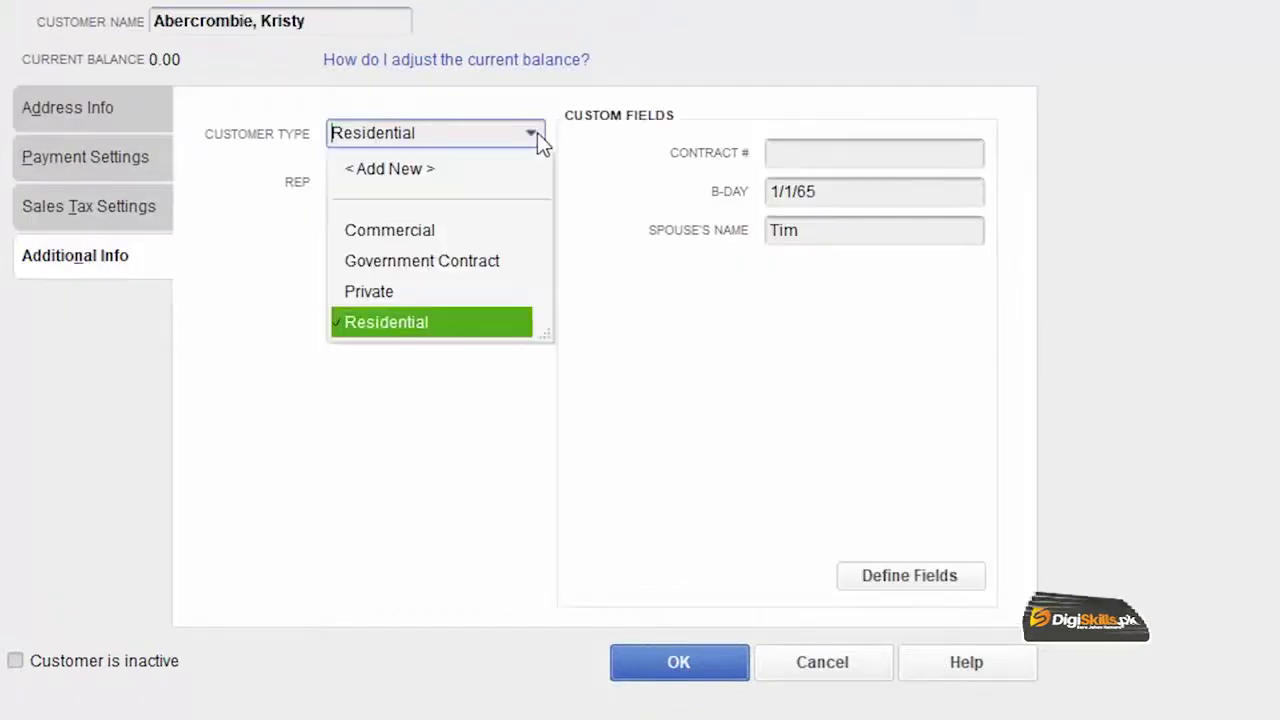
{"action": "left_click", "coordinate": [436, 293]}
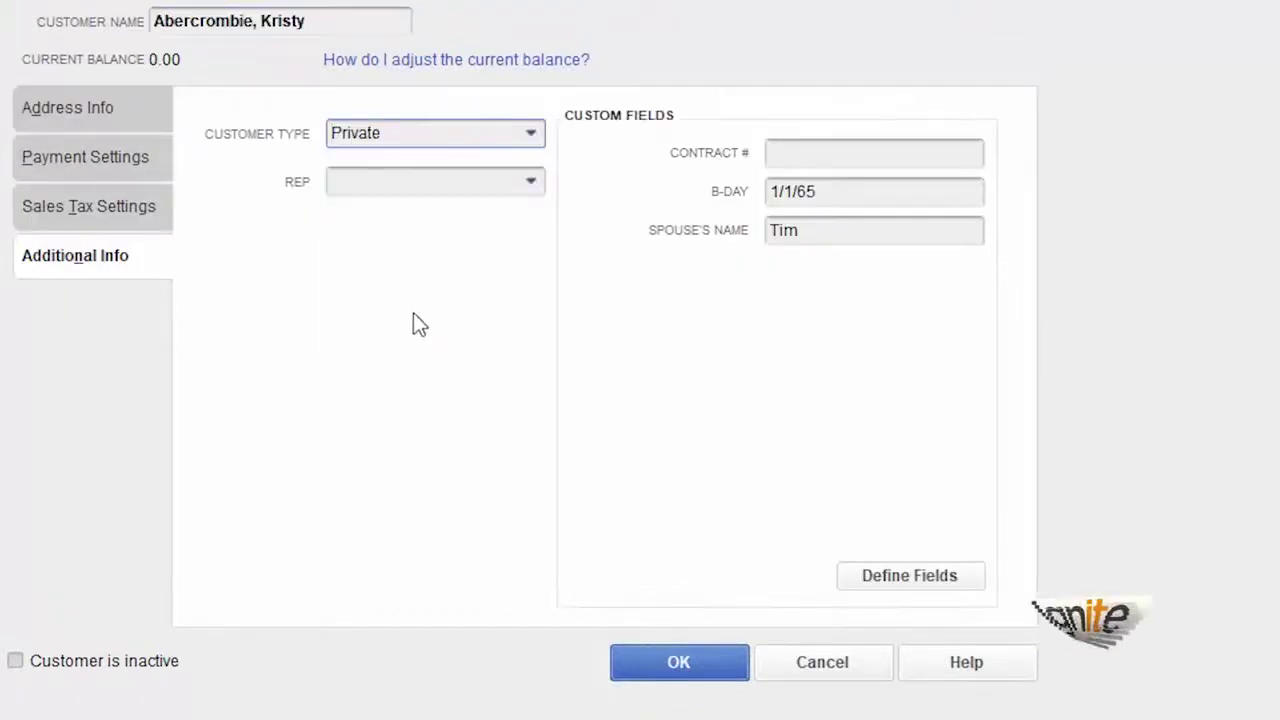
{"action": "left_click", "coordinate": [700, 672]}
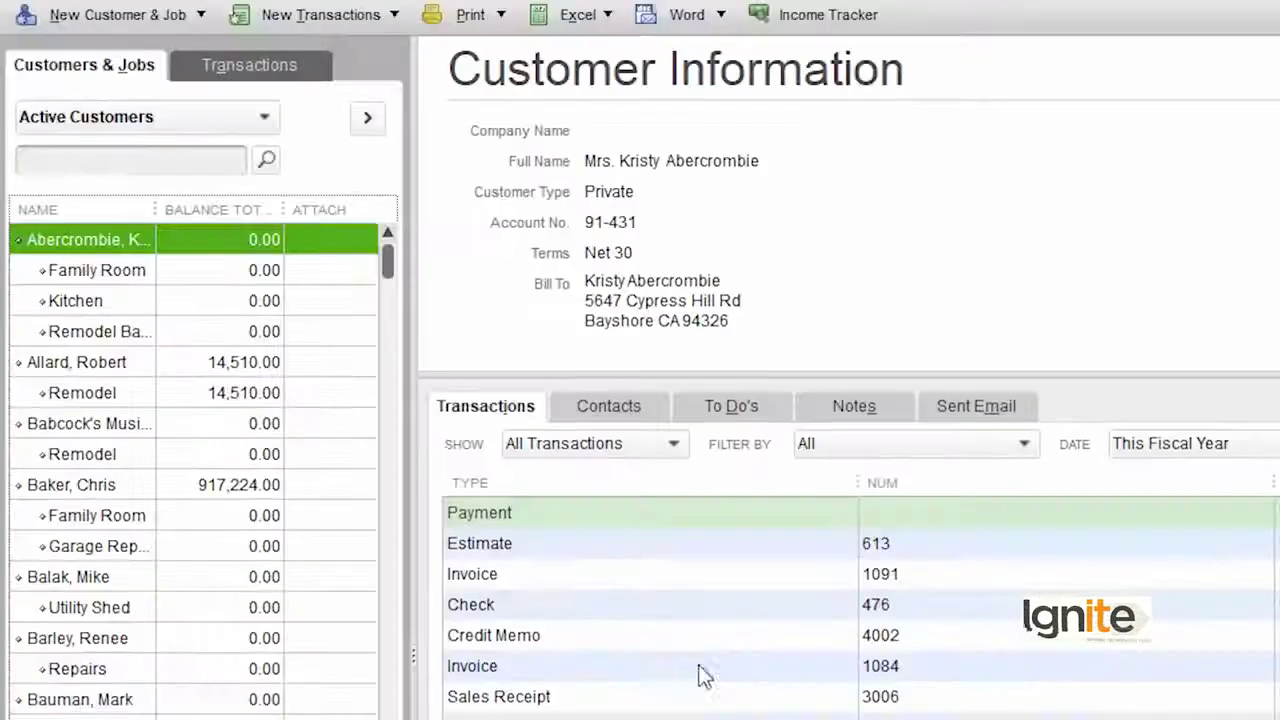
Step: Change the customer type to Private for the second main customer, the one with the 14,510.00 balance, and save
{"action": "left_click", "coordinate": [76, 368]}
{"action": "right_click", "coordinate": [76, 368]}
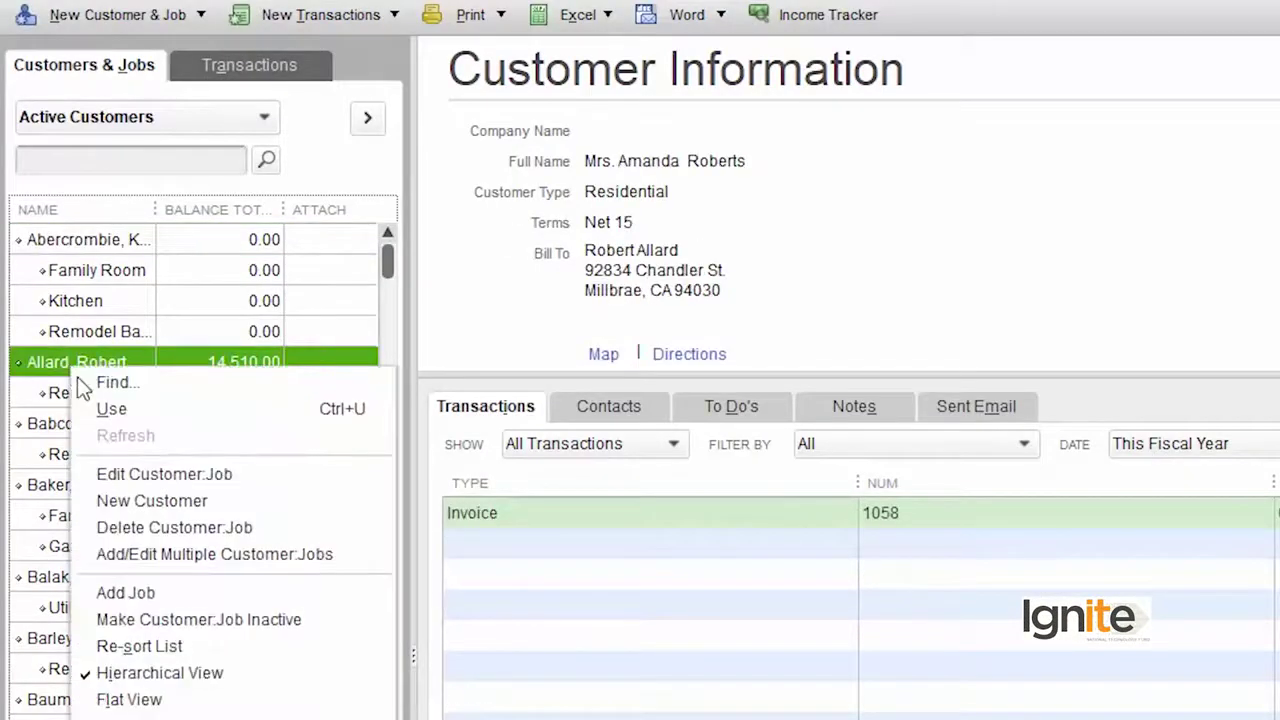
{"action": "left_click", "coordinate": [181, 476]}
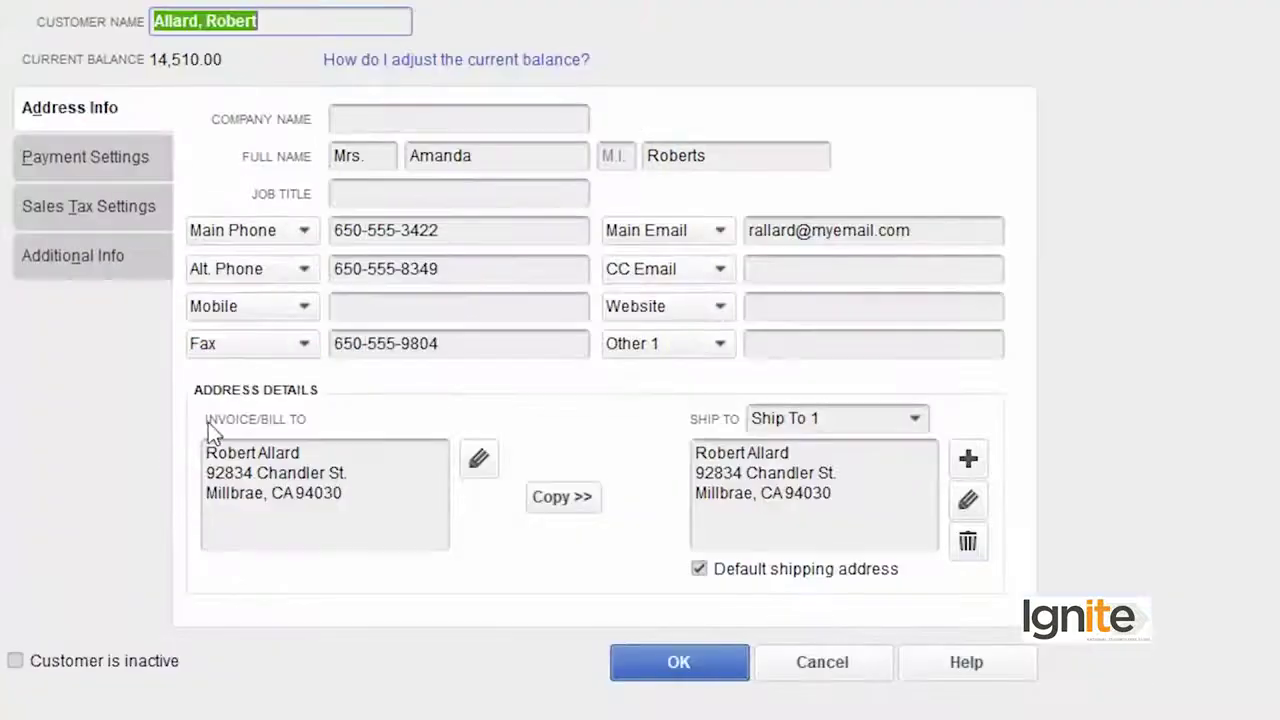
{"action": "left_click", "coordinate": [52, 260]}
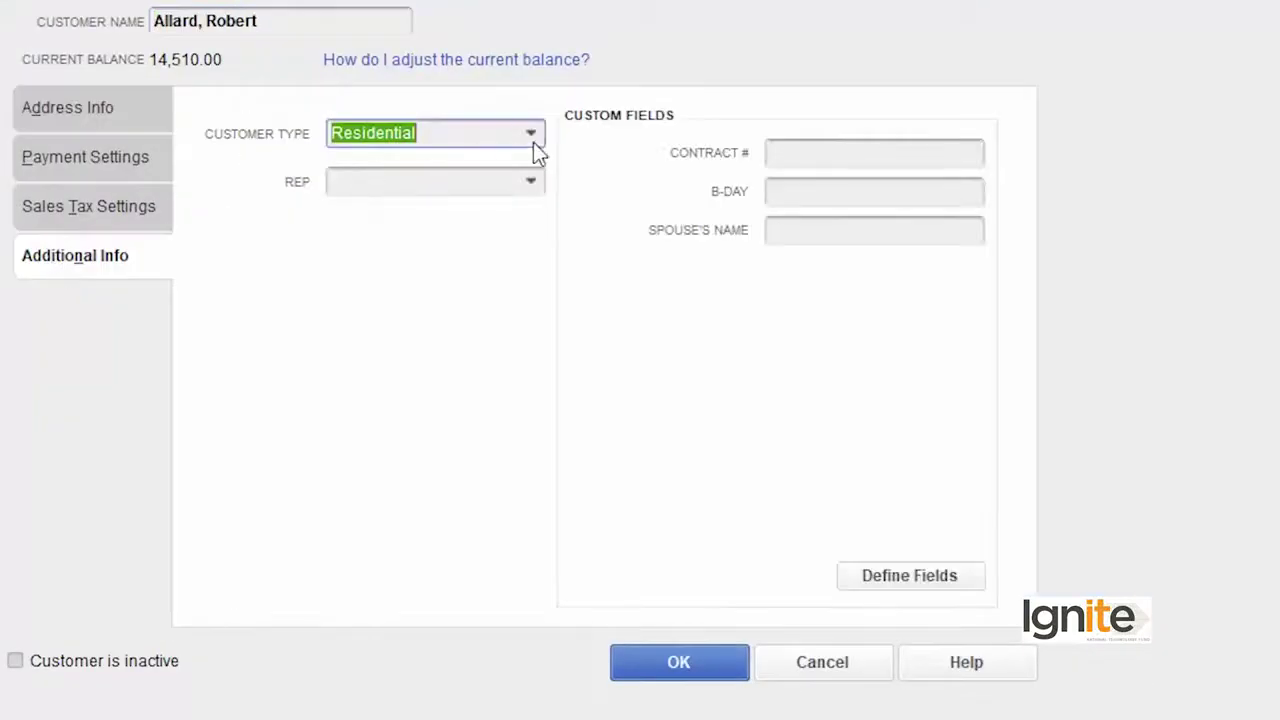
{"action": "left_click", "coordinate": [533, 140]}
{"action": "left_click", "coordinate": [416, 293]}
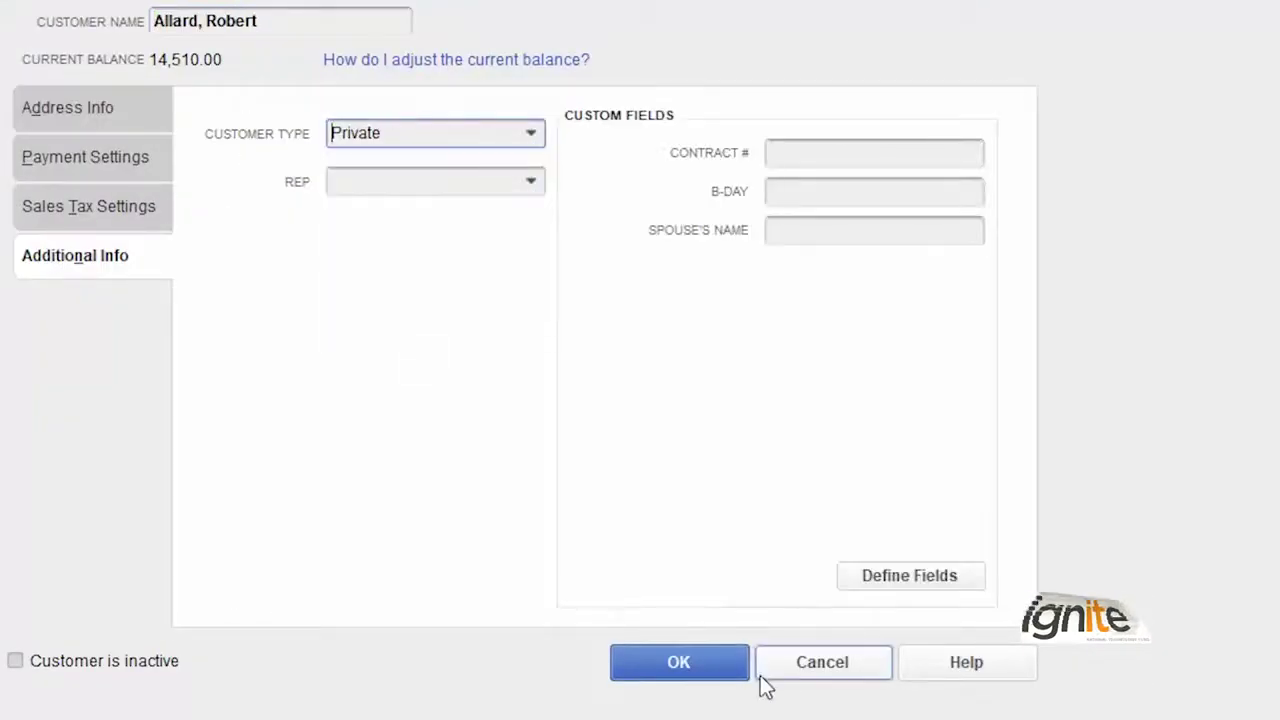
{"action": "left_click", "coordinate": [694, 677]}
Step: Assign the Government Contract customer type to Babcock's Music Shop and save the record
{"action": "left_click", "coordinate": [105, 432]}
{"action": "right_click", "coordinate": [160, 432]}
{"action": "left_click", "coordinate": [211, 534]}
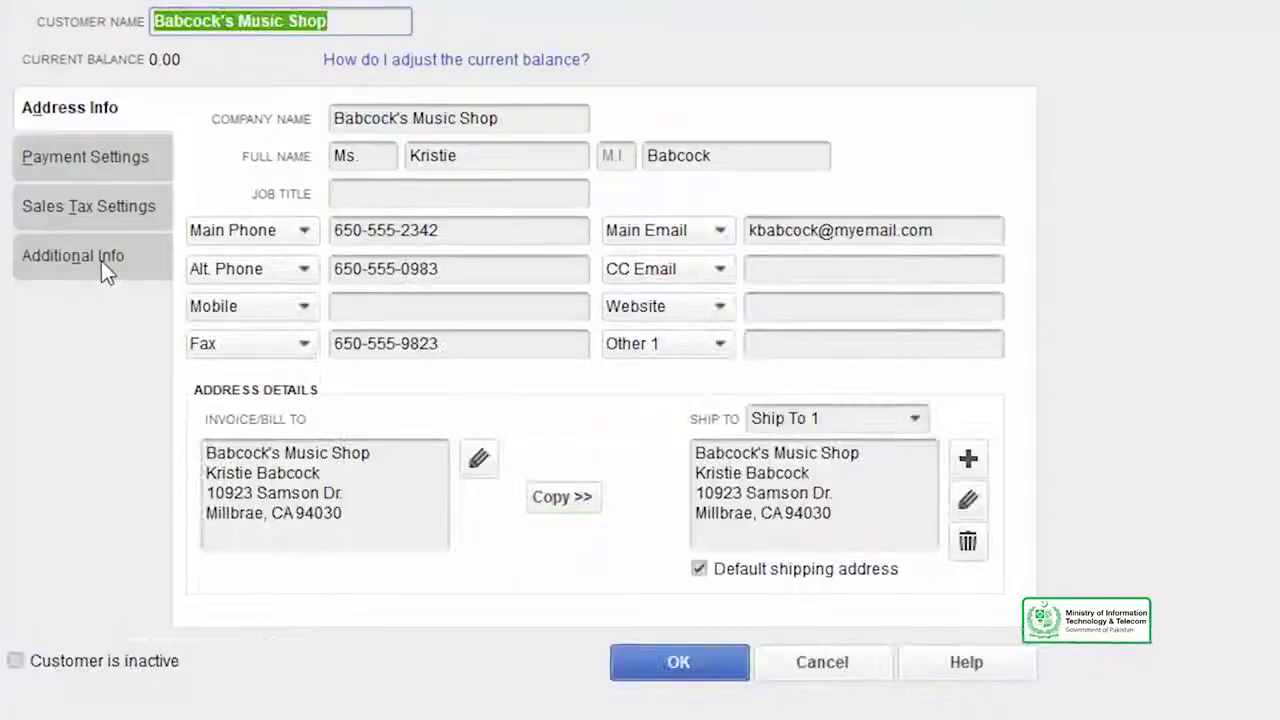
{"action": "left_click", "coordinate": [101, 260]}
{"action": "left_click", "coordinate": [531, 136]}
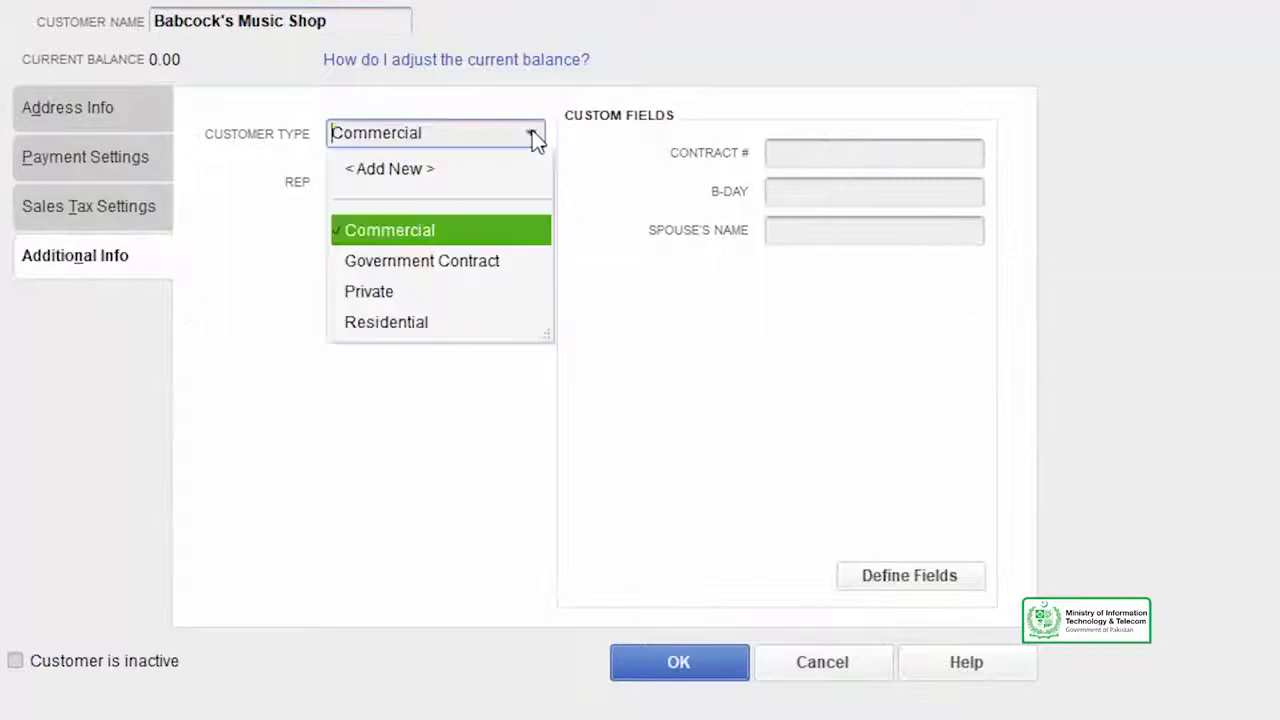
{"action": "left_click", "coordinate": [487, 264]}
{"action": "left_click", "coordinate": [642, 655]}
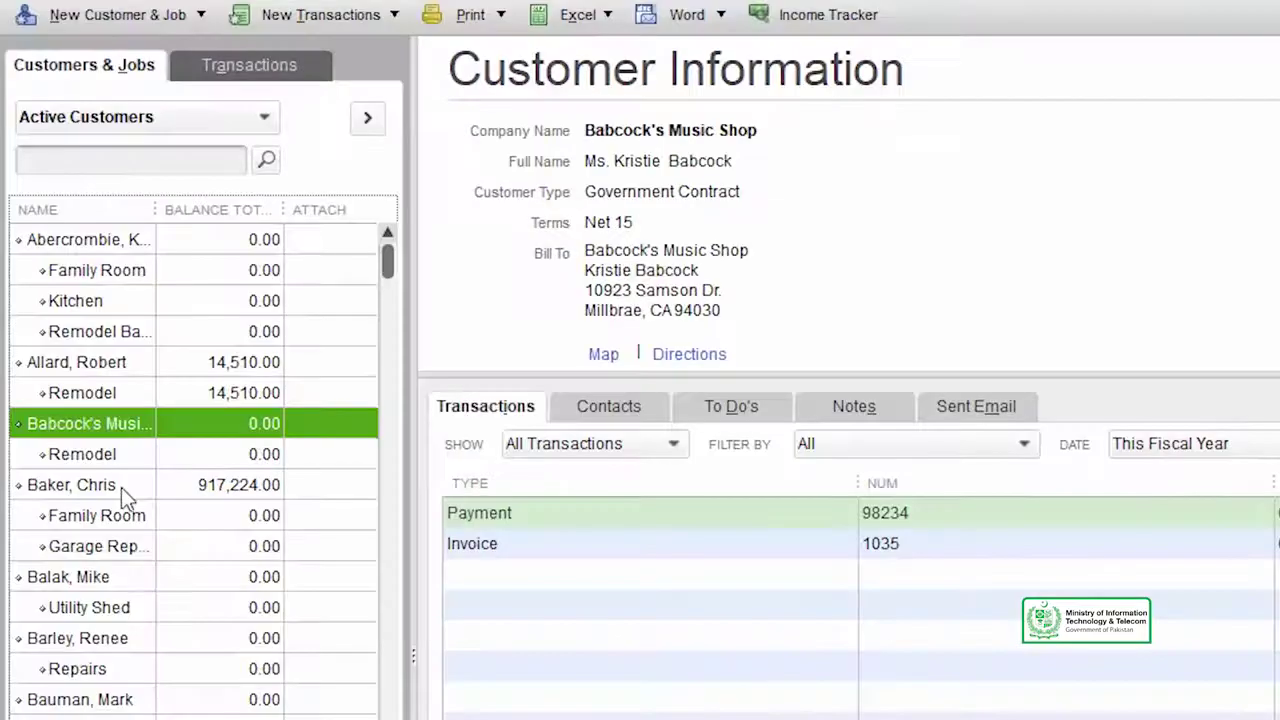
Step: Set the customer type to Government Contract for the customer whose only job is Utility Shed, and save
{"action": "left_click", "coordinate": [137, 580]}
{"action": "right_click", "coordinate": [236, 580]}
{"action": "left_click", "coordinate": [241, 610]}
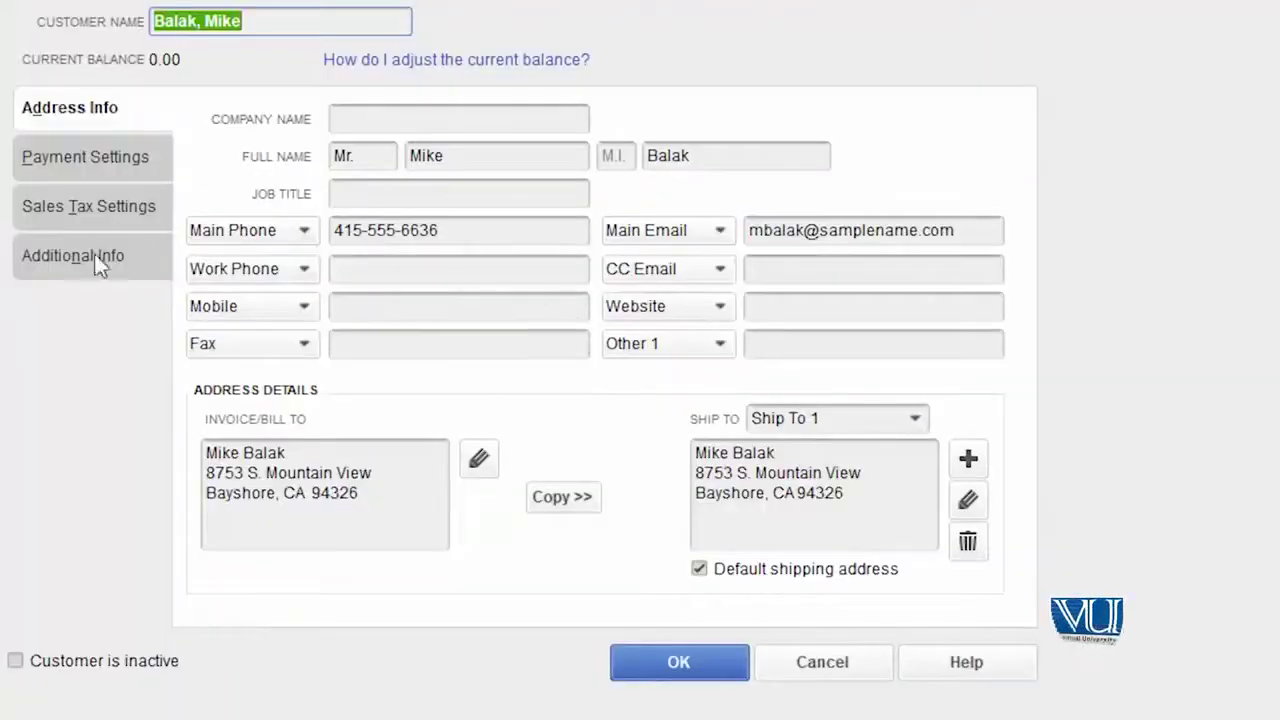
{"action": "left_click", "coordinate": [84, 258]}
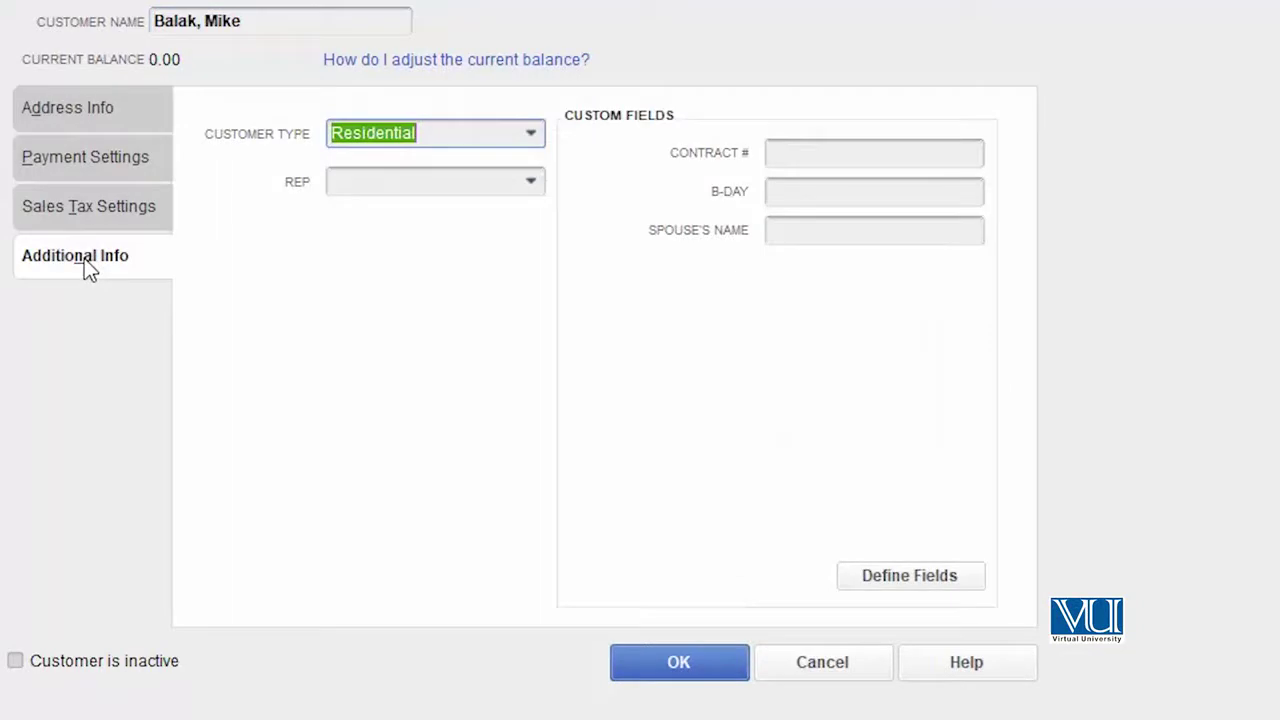
{"action": "left_click", "coordinate": [532, 140]}
{"action": "left_click", "coordinate": [456, 266]}
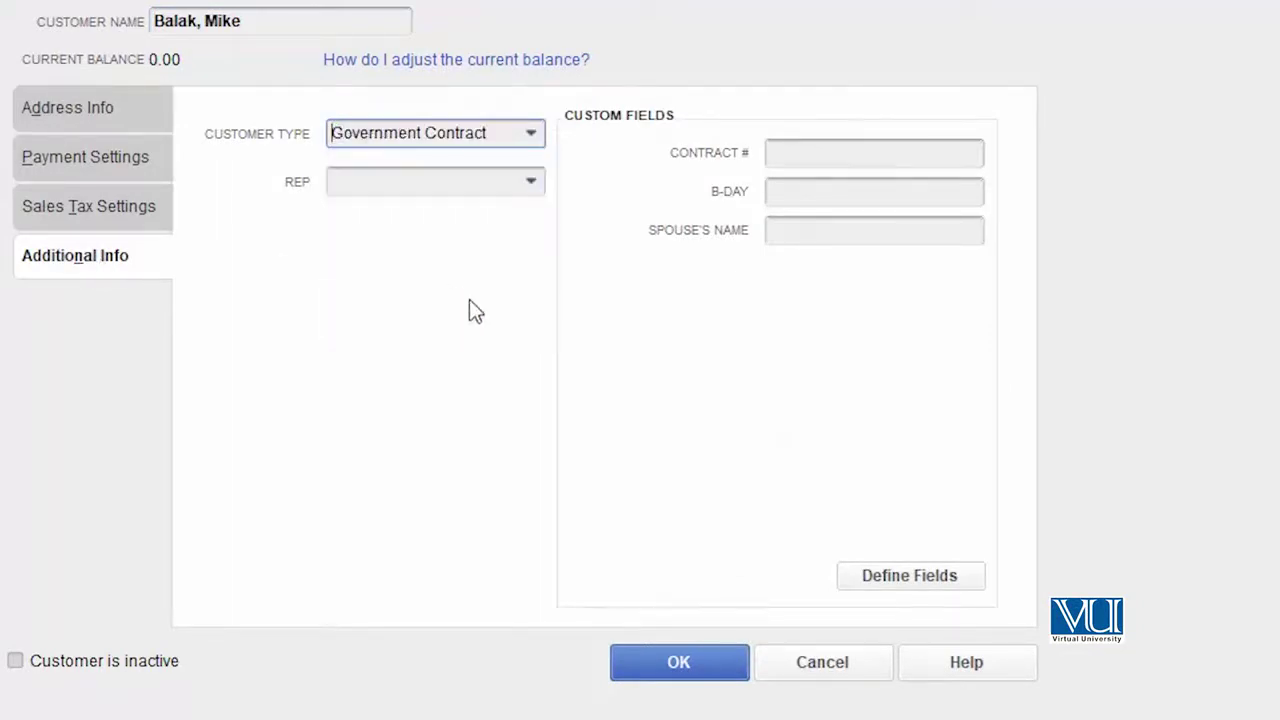
{"action": "left_click", "coordinate": [679, 675]}
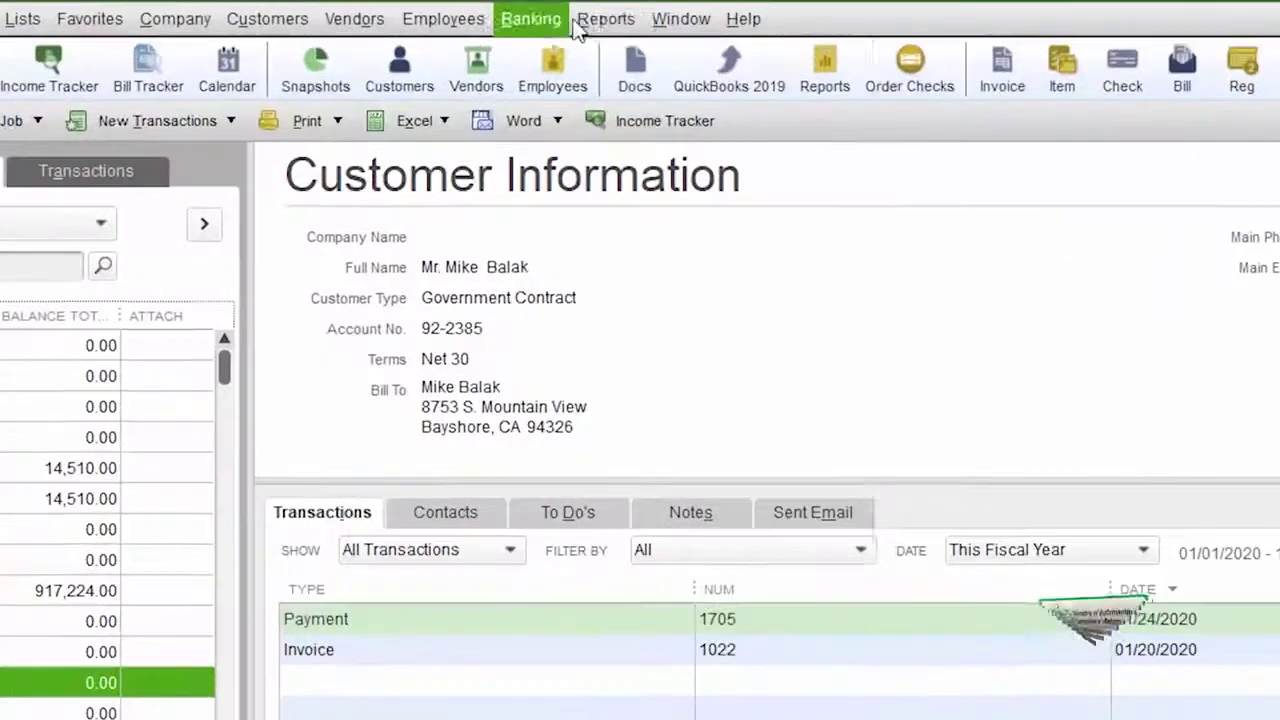
Step: Open the Customer Contact List report
{"action": "left_click", "coordinate": [605, 20]}
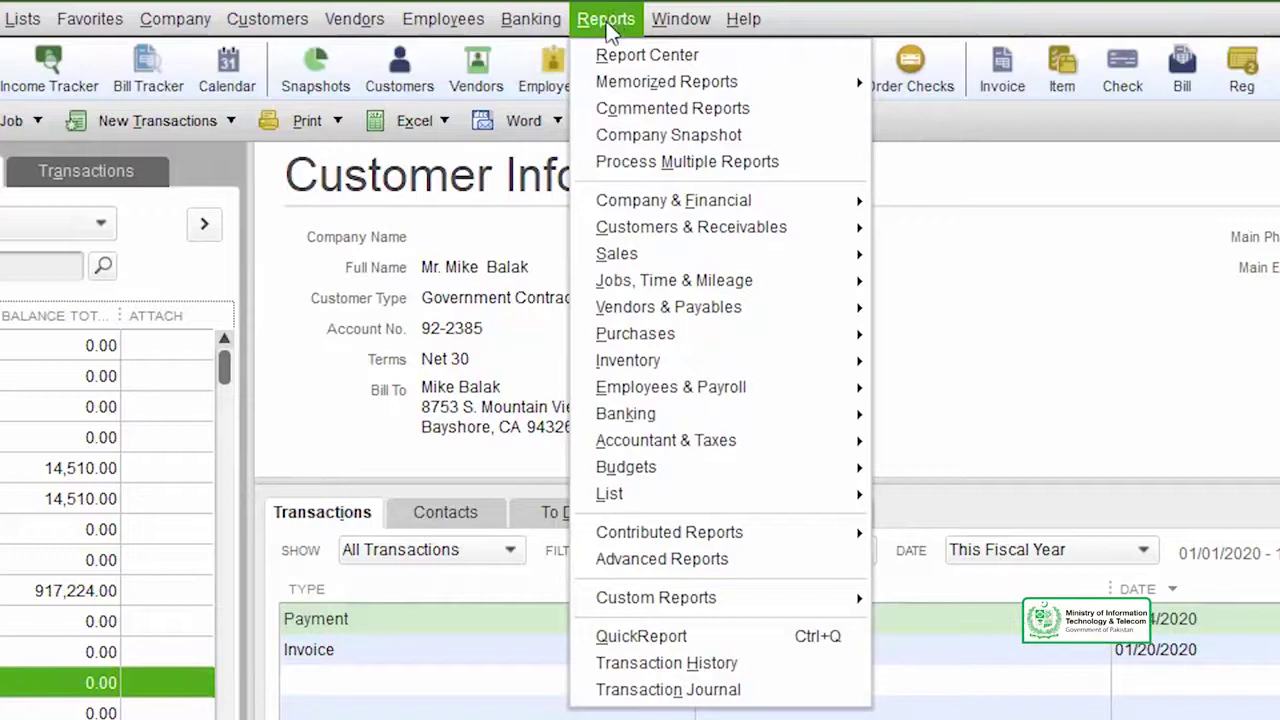
{"action": "mouse_move", "coordinate": [625, 500]}
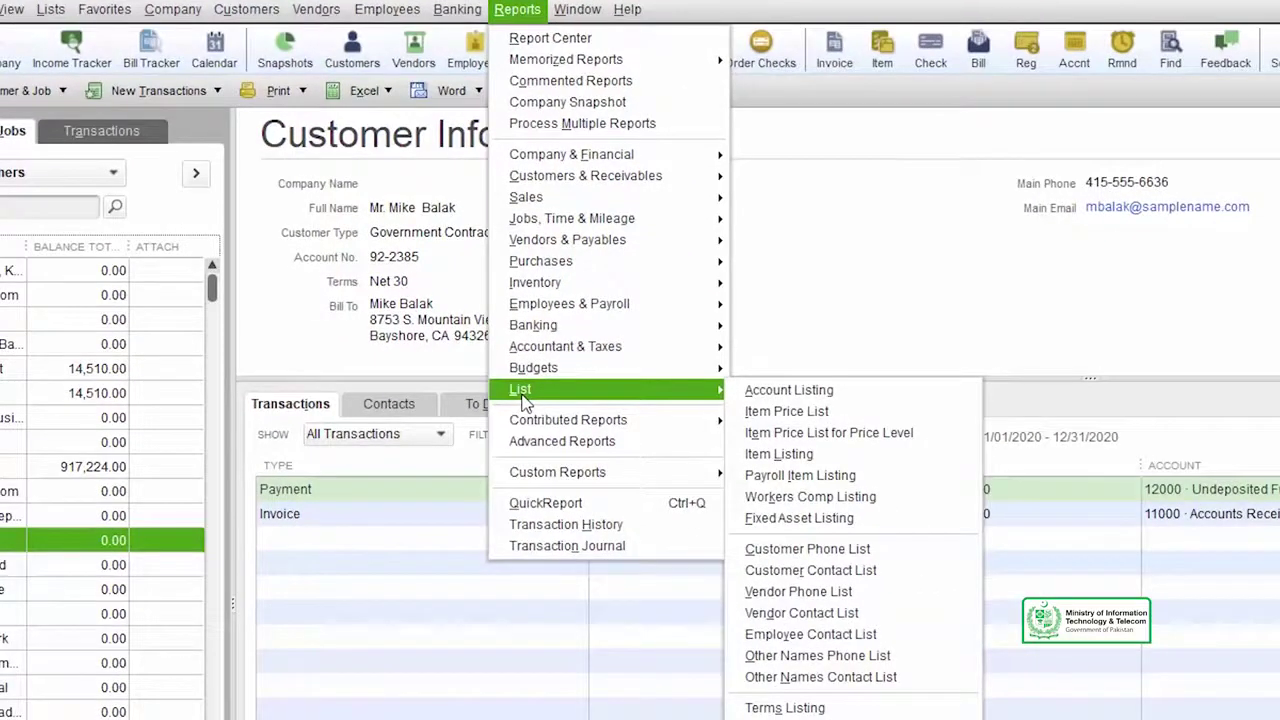
{"action": "left_click", "coordinate": [810, 570]}
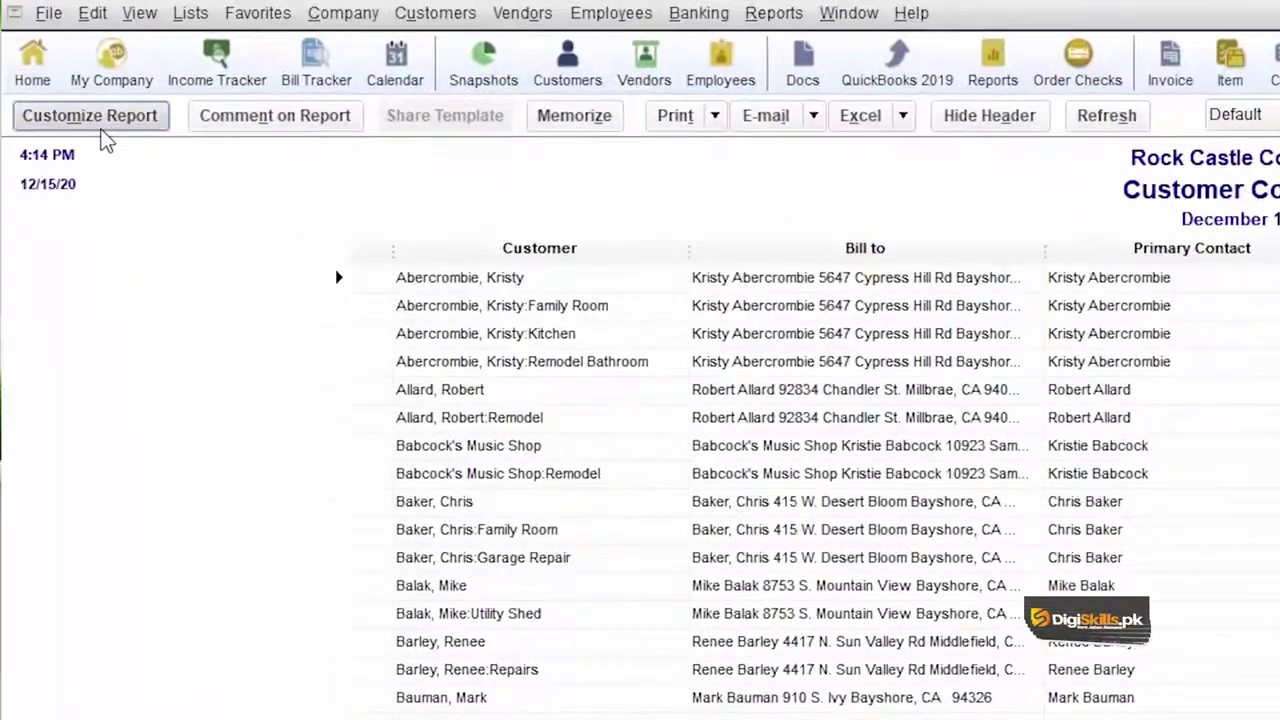
Step: Customize the Customer Contact List to show only the Customer, Balance Total and Customer Type columns
{"action": "left_click", "coordinate": [103, 137]}
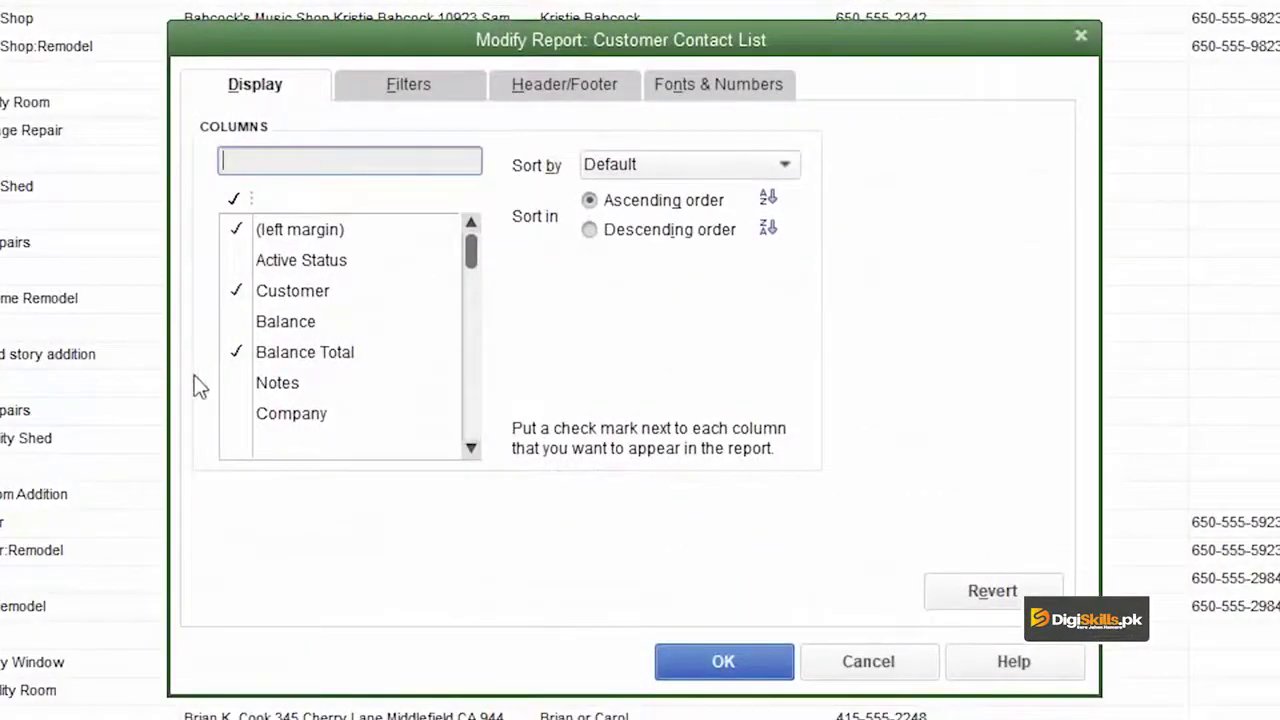
{"action": "left_click", "coordinate": [471, 450]}
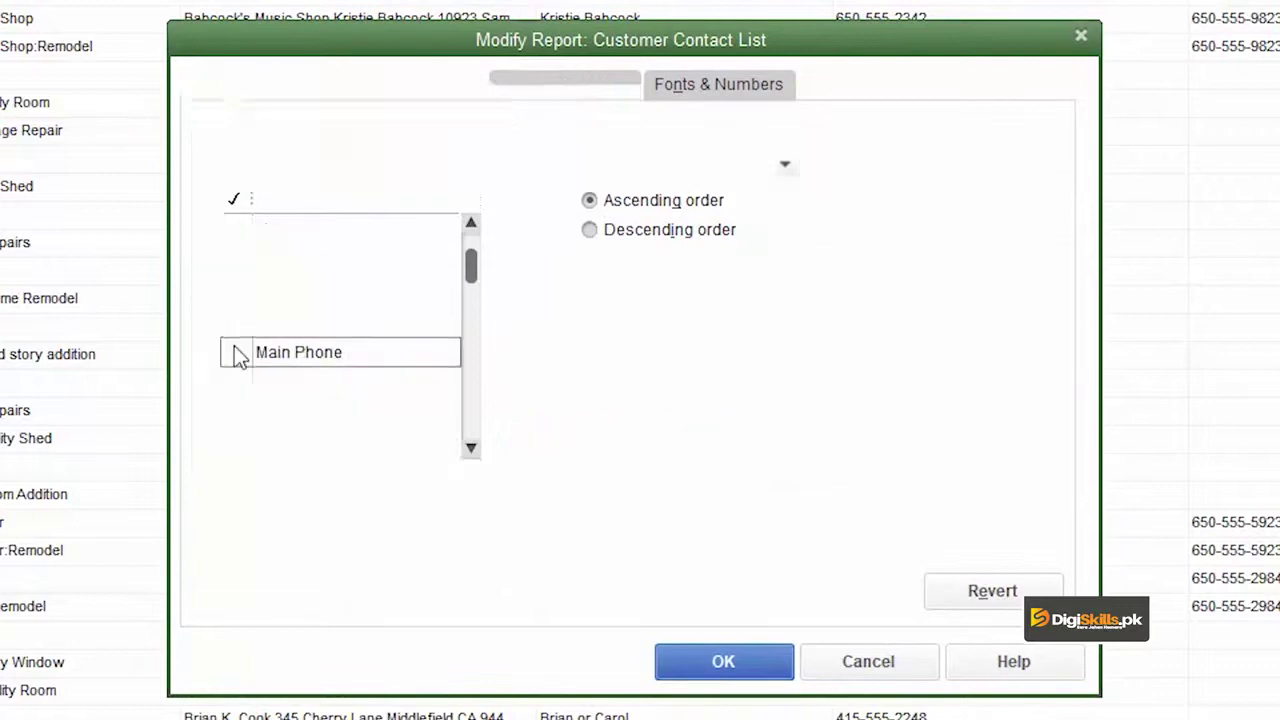
{"action": "left_click", "coordinate": [471, 450]}
{"action": "left_click", "coordinate": [471, 450]}
{"action": "left_click", "coordinate": [475, 456]}
{"action": "left_click", "coordinate": [475, 456]}
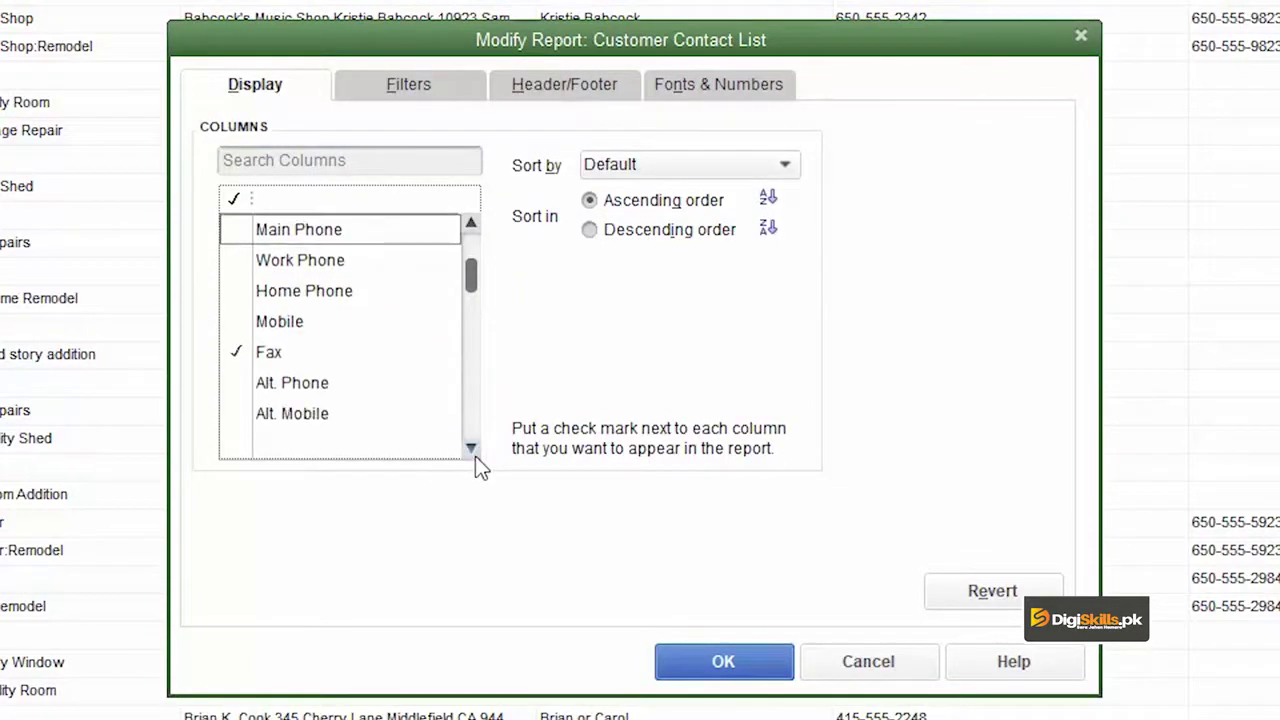
{"action": "left_click", "coordinate": [238, 359]}
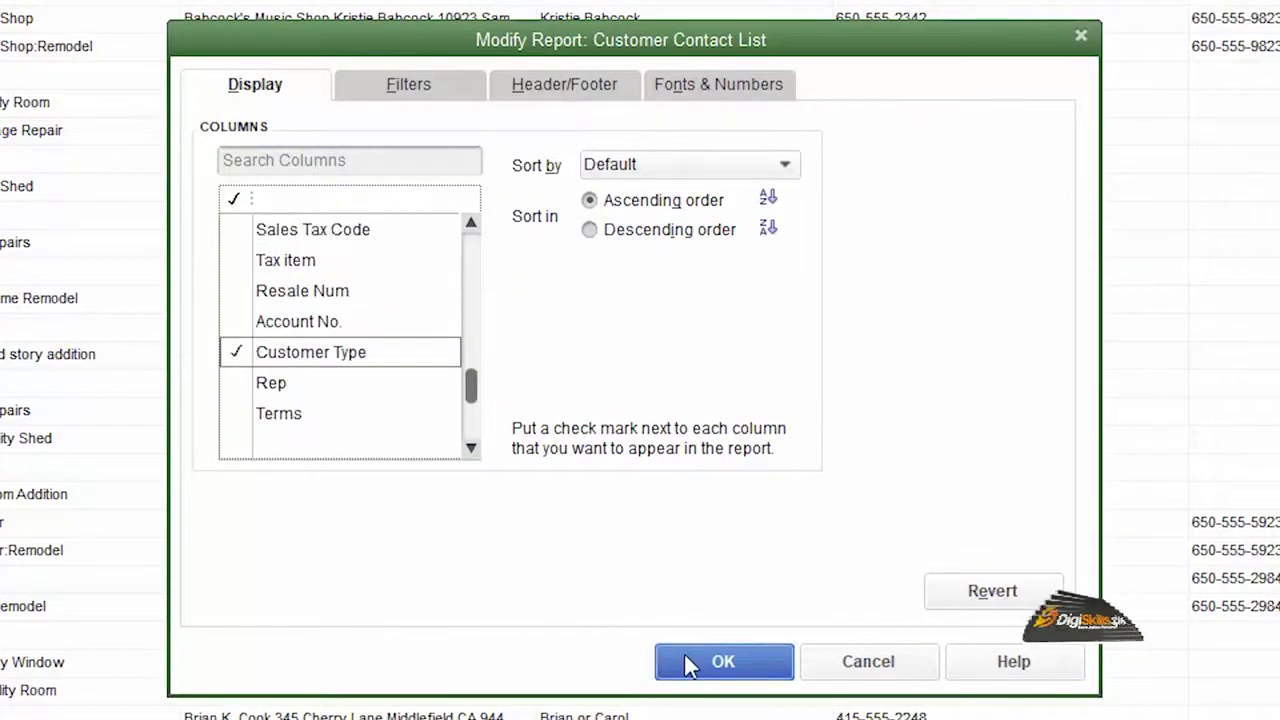
{"action": "left_click", "coordinate": [686, 660]}
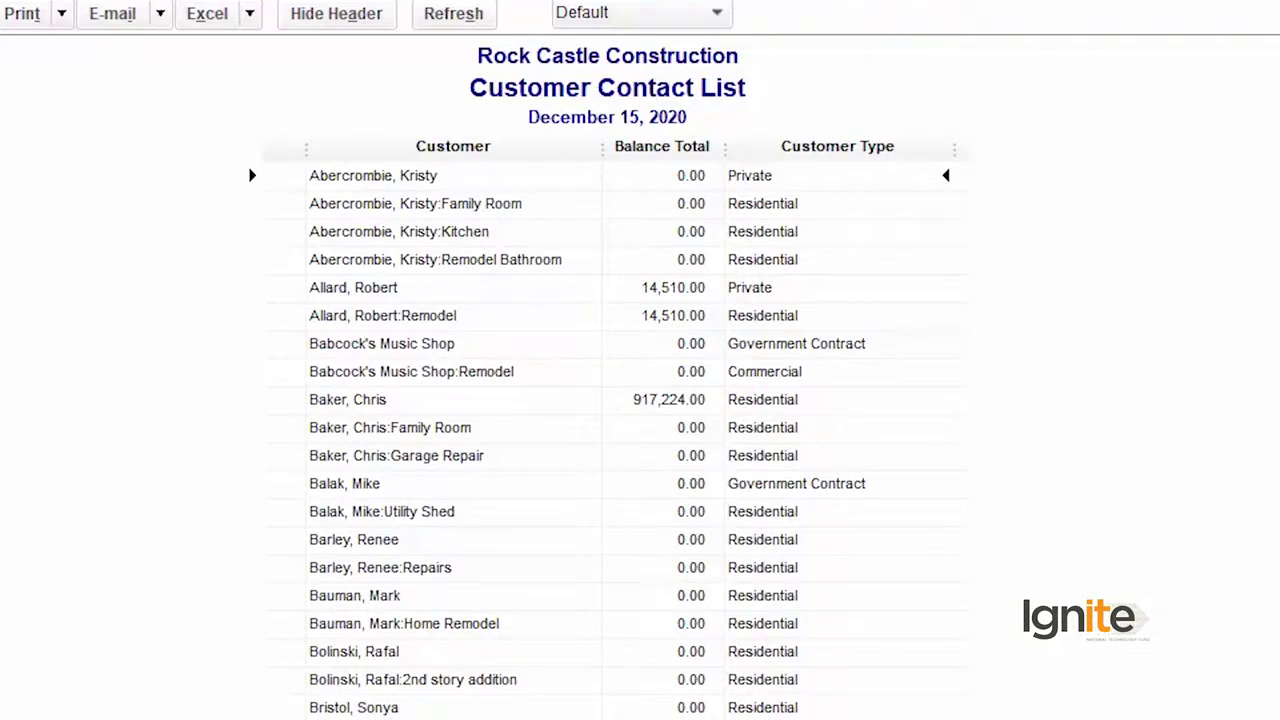
Step: Review the customer types assigned to the customers and jobs throughout the Customer Contact List report
{"action": "scroll", "coordinate": [620, 440], "scroll_direction": "down", "scroll_amount": 20}
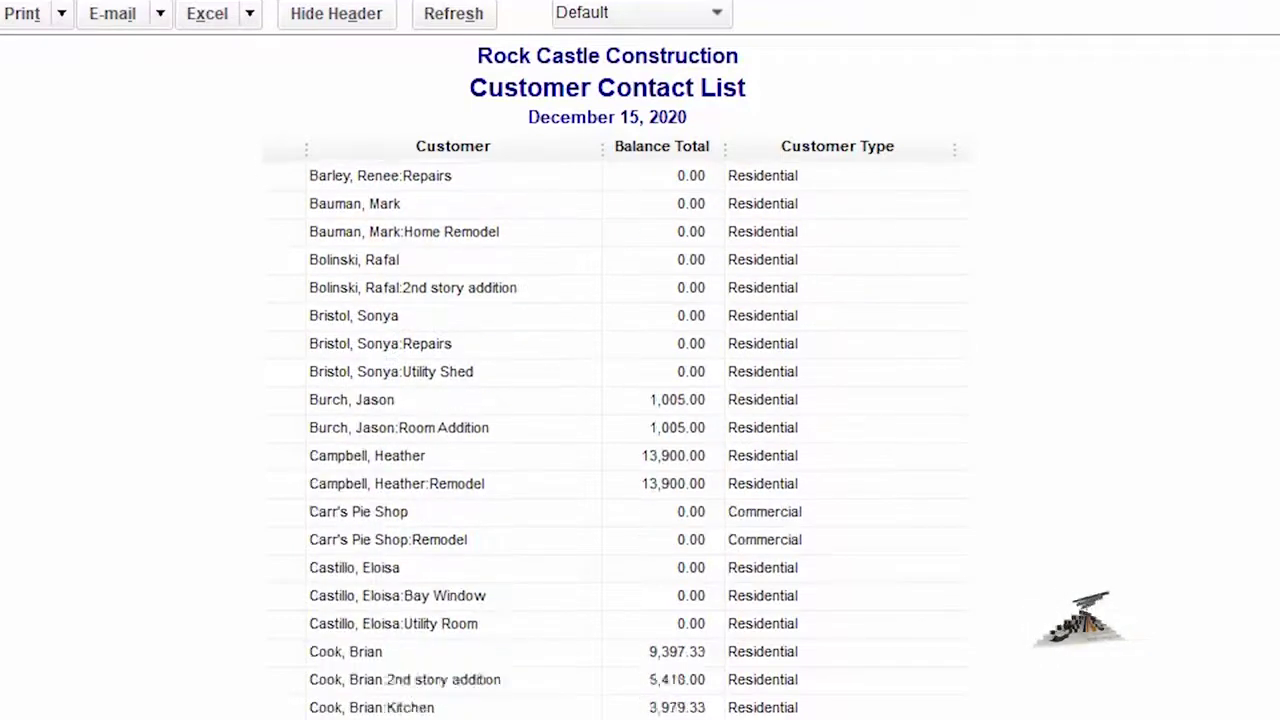
{"action": "scroll", "coordinate": [620, 440], "scroll_direction": "down", "scroll_amount": 15}
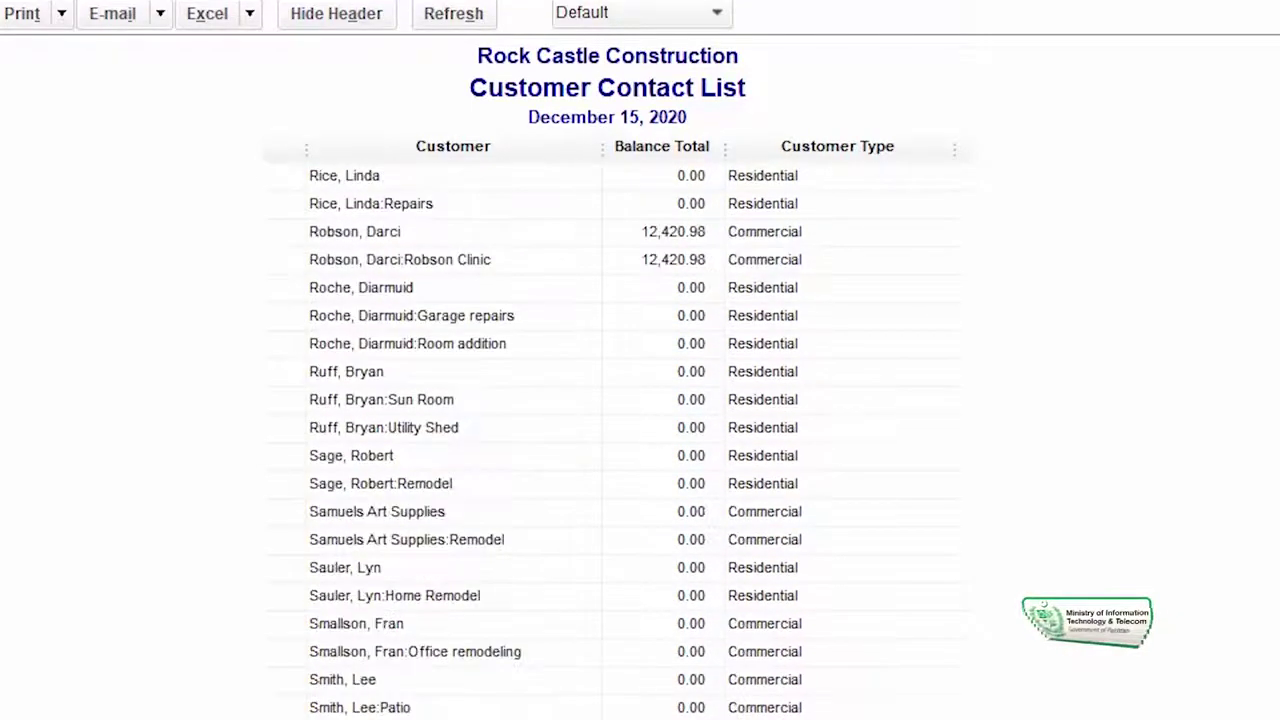
{"action": "scroll", "coordinate": [620, 440], "scroll_direction": "up", "scroll_amount": 5}
{"action": "scroll", "coordinate": [620, 440], "scroll_direction": "down", "scroll_amount": 5}
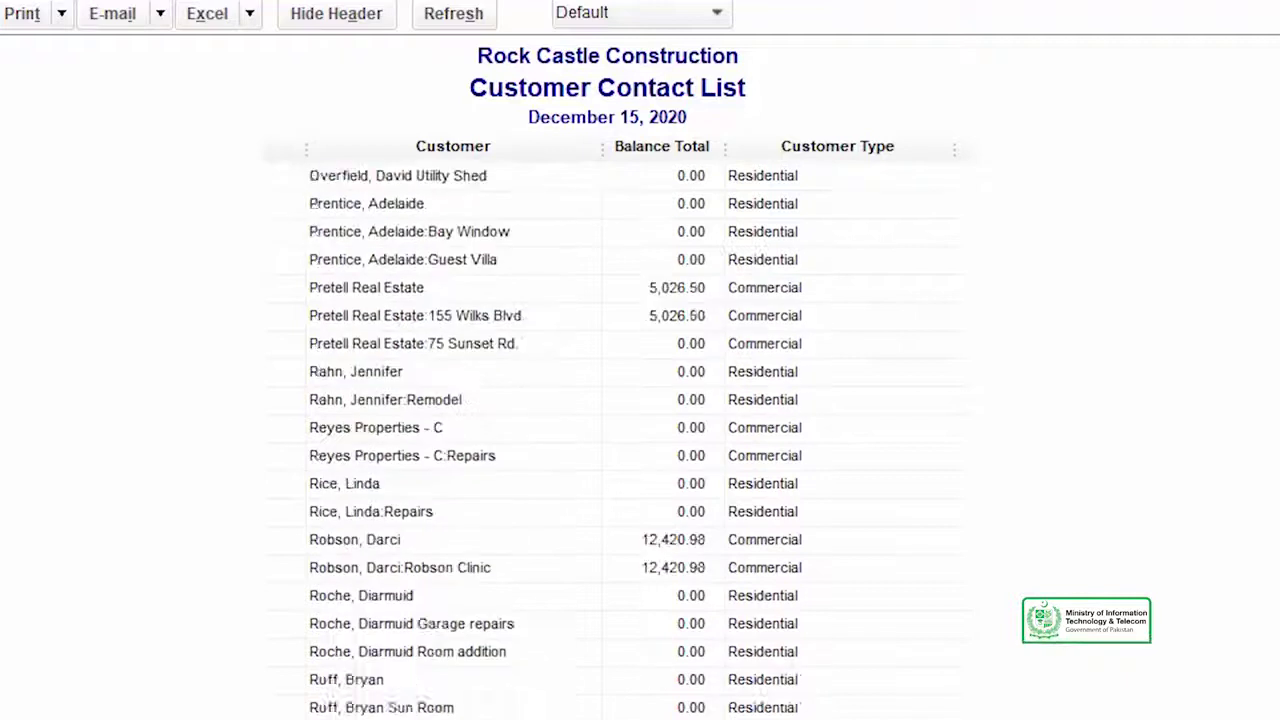
{"action": "scroll", "coordinate": [620, 440], "scroll_direction": "up", "scroll_amount": 20}
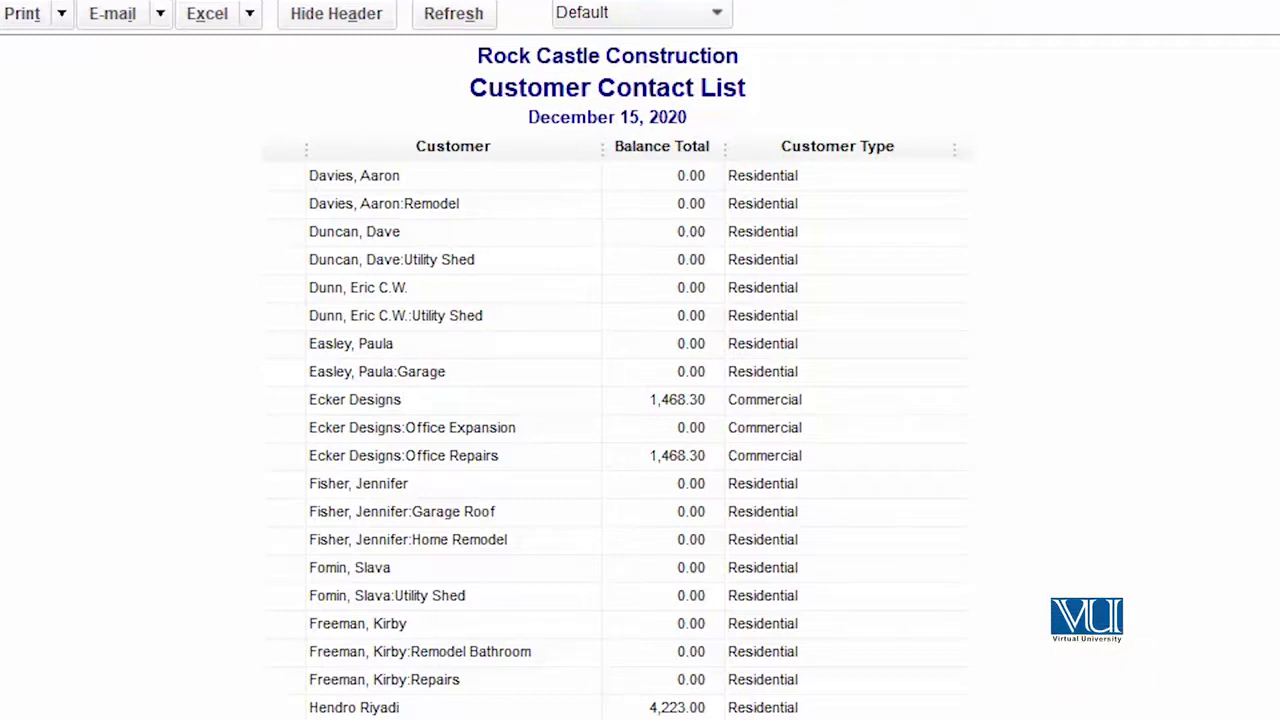
{"action": "scroll", "coordinate": [615, 440], "scroll_direction": "up", "scroll_amount": 12}
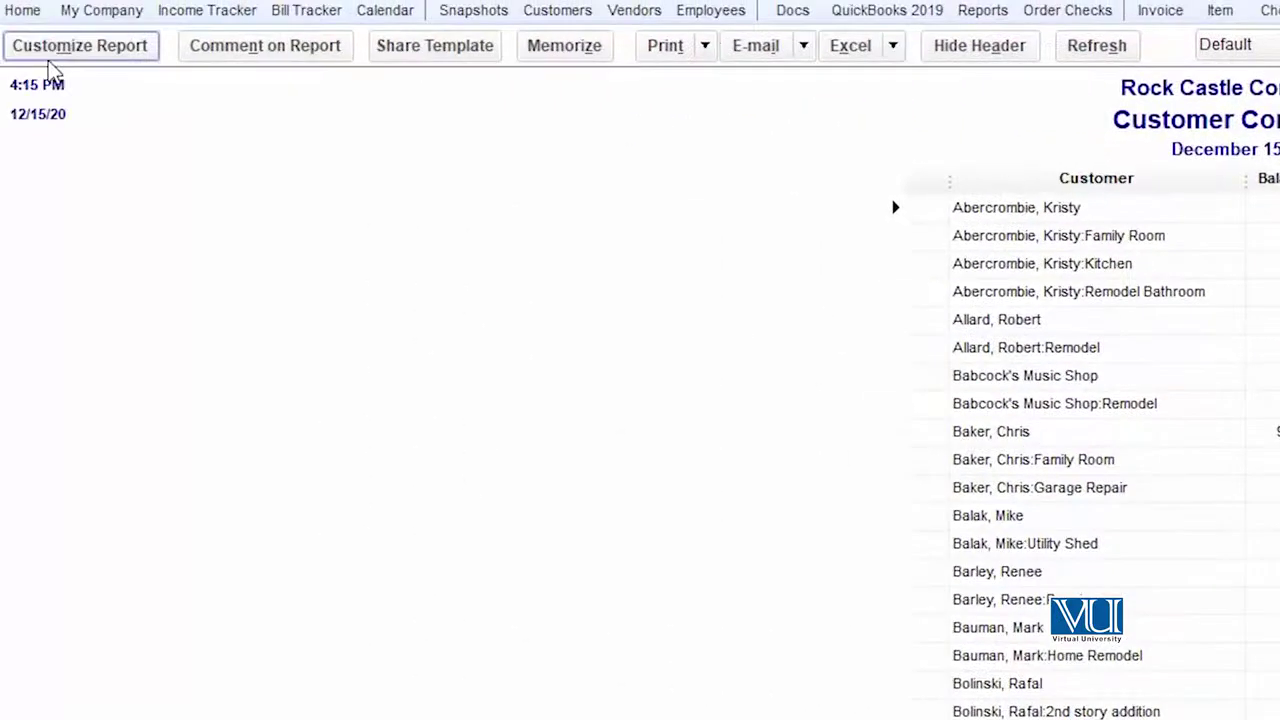
Step: Filter the Customer Contact List by the customer type Private
{"action": "left_click", "coordinate": [55, 52]}
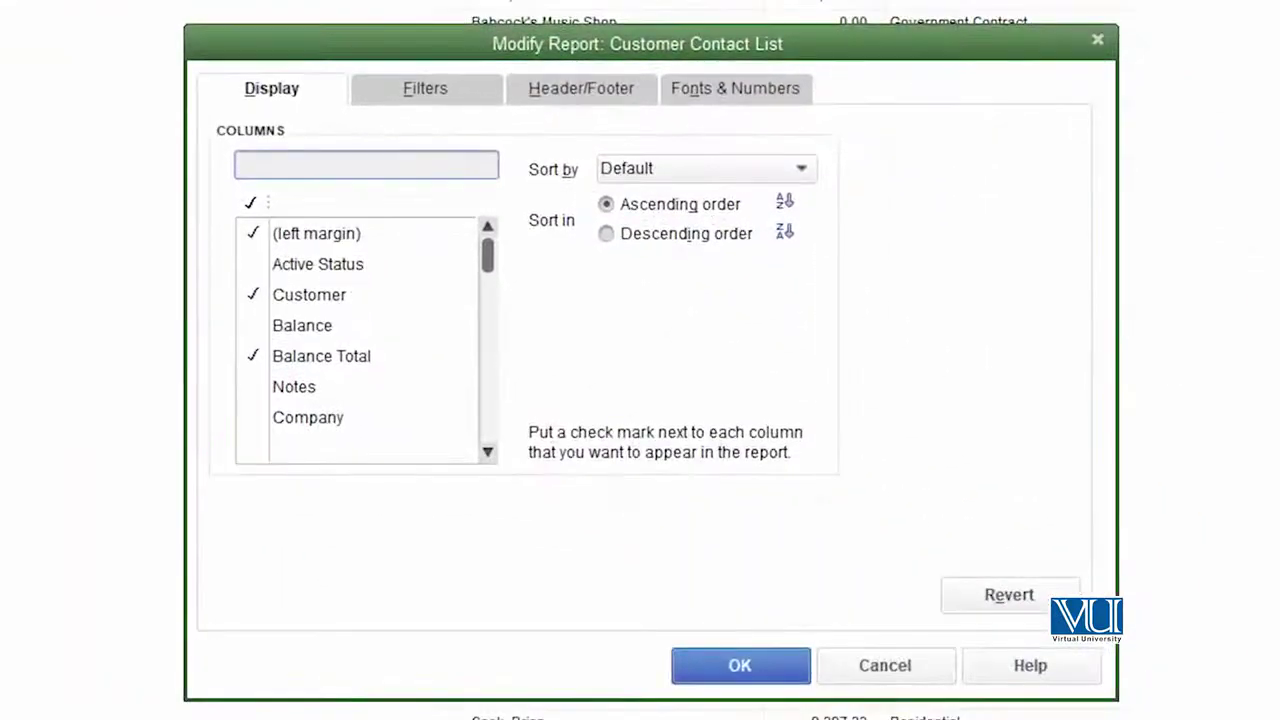
{"action": "left_click", "coordinate": [447, 94]}
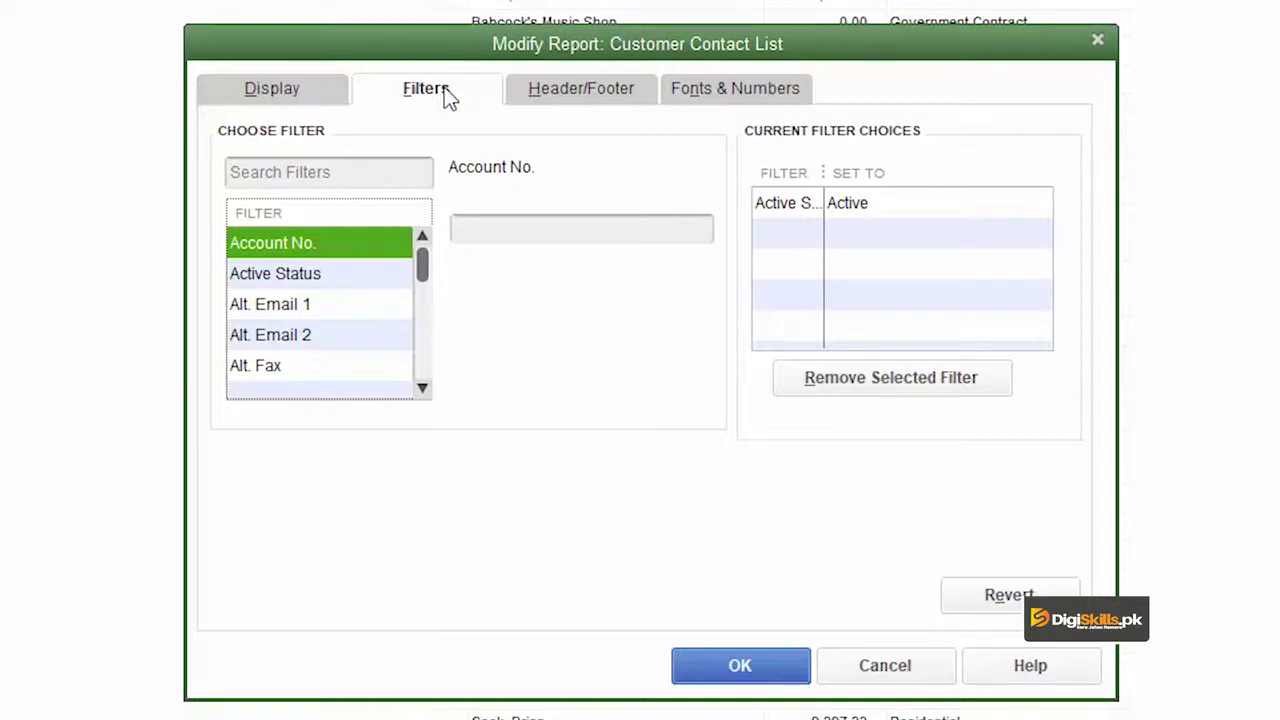
{"action": "left_click", "coordinate": [426, 390]}
{"action": "left_click", "coordinate": [700, 228]}
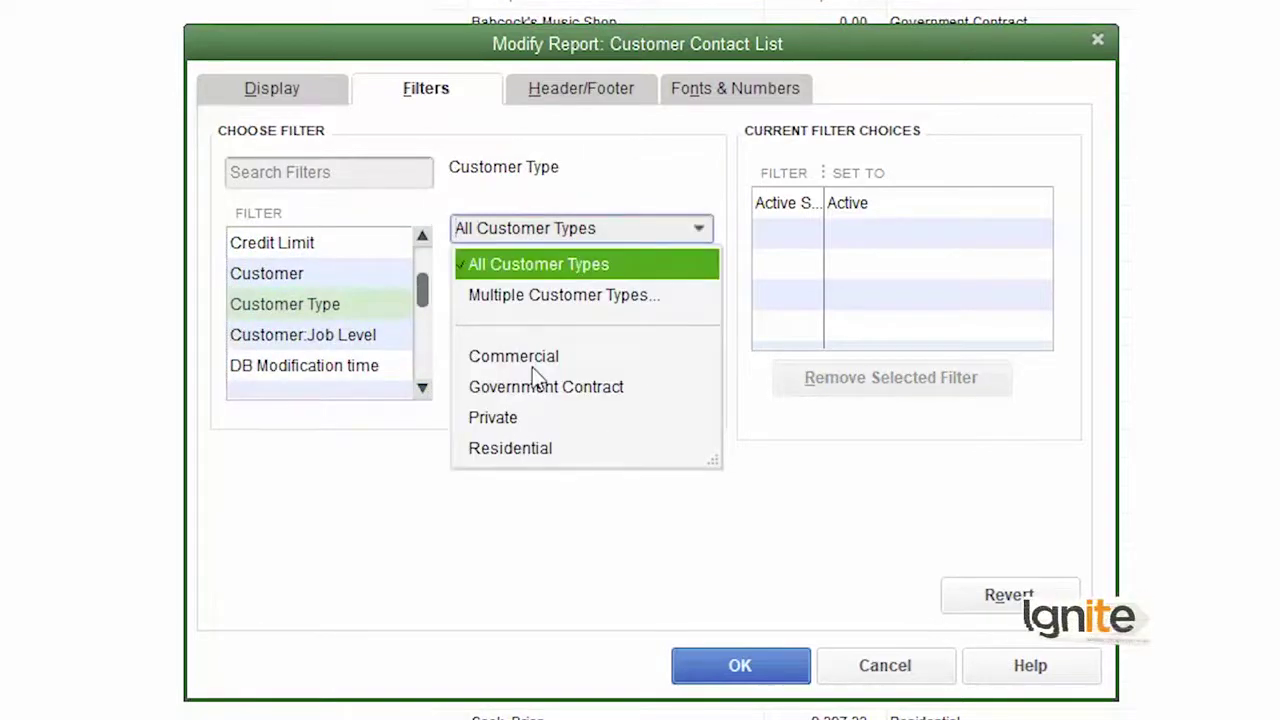
{"action": "left_click", "coordinate": [517, 422]}
{"action": "left_click", "coordinate": [784, 668]}
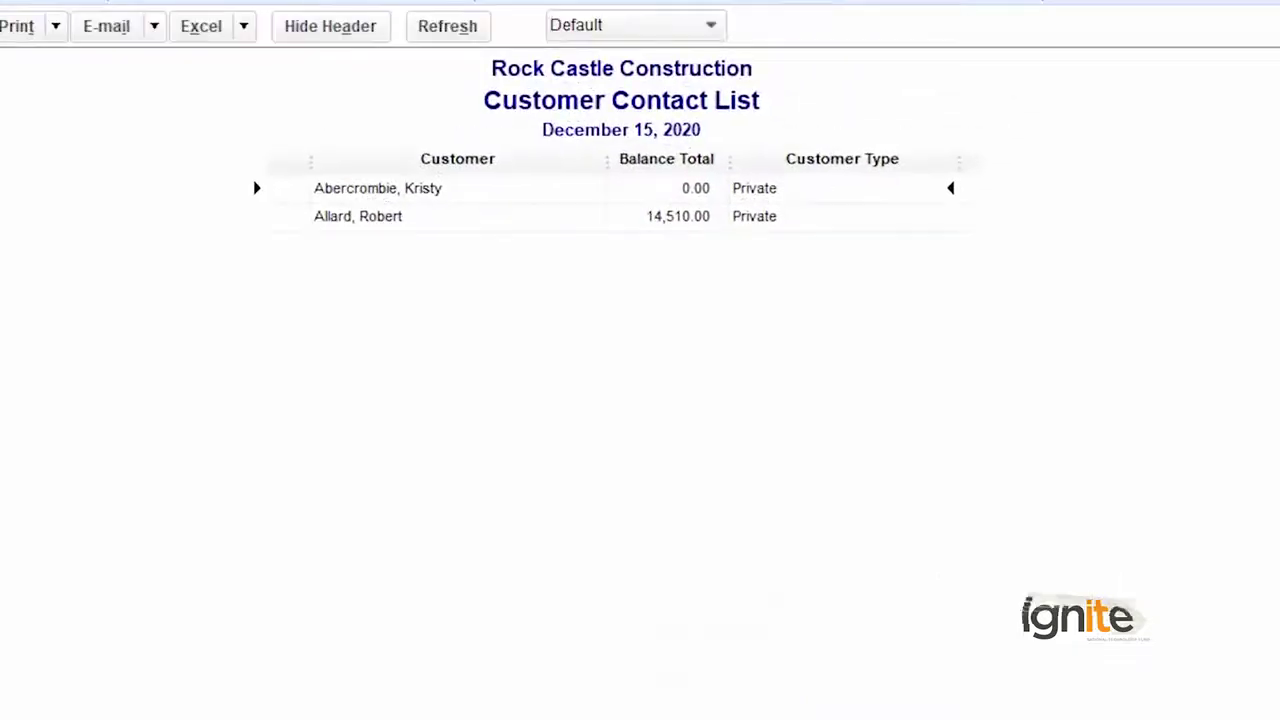
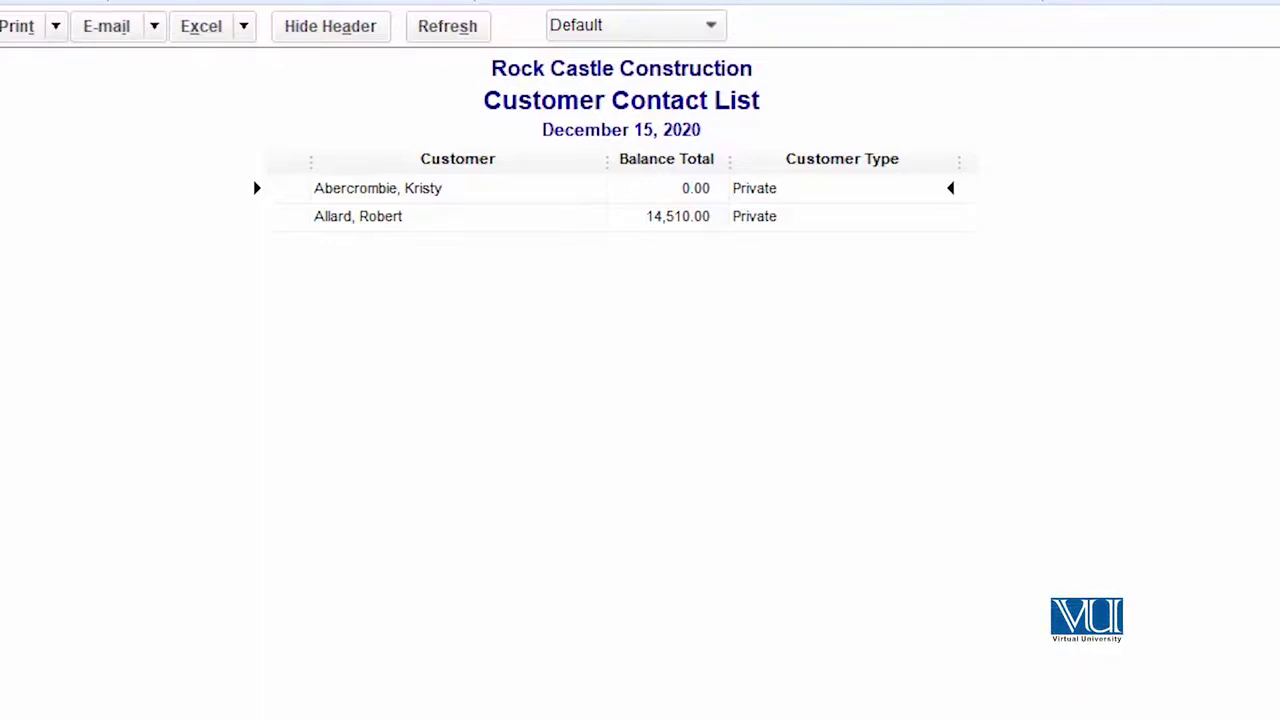
Step: Change the report's Customer Type filter to Multiple Customer Types
{"action": "left_click", "coordinate": [57, 30]}
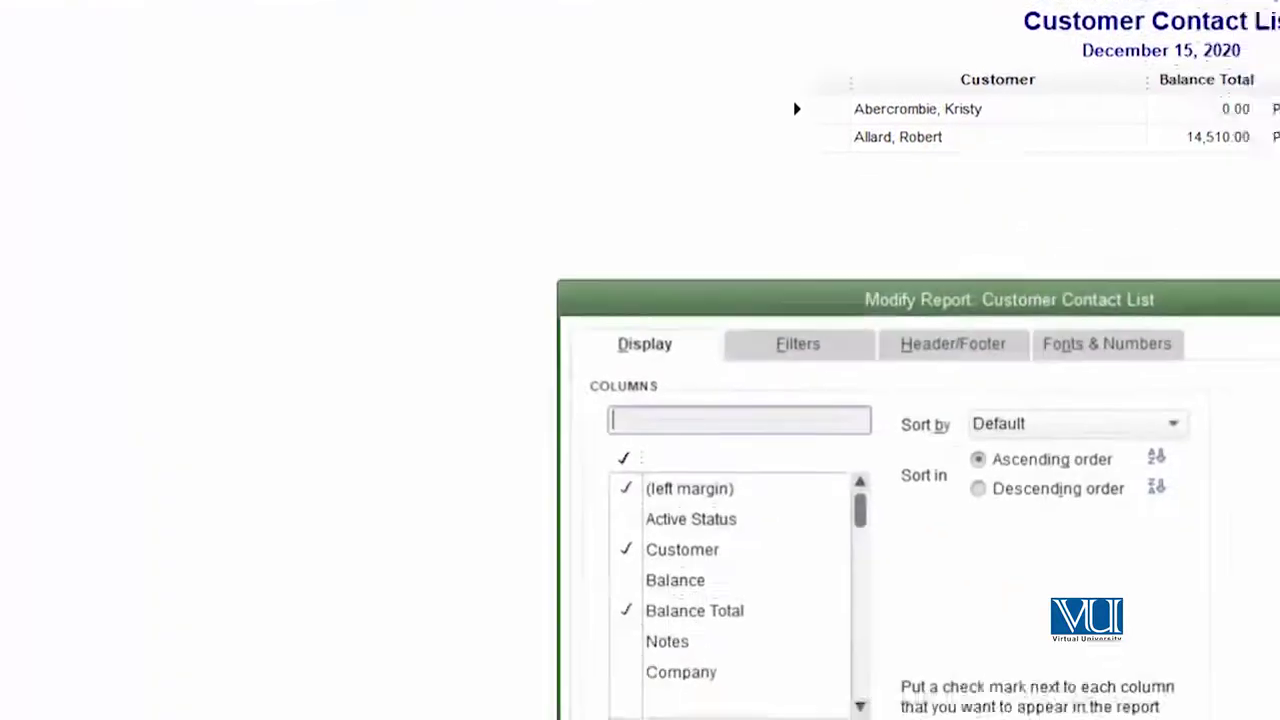
{"action": "left_click", "coordinate": [405, 80]}
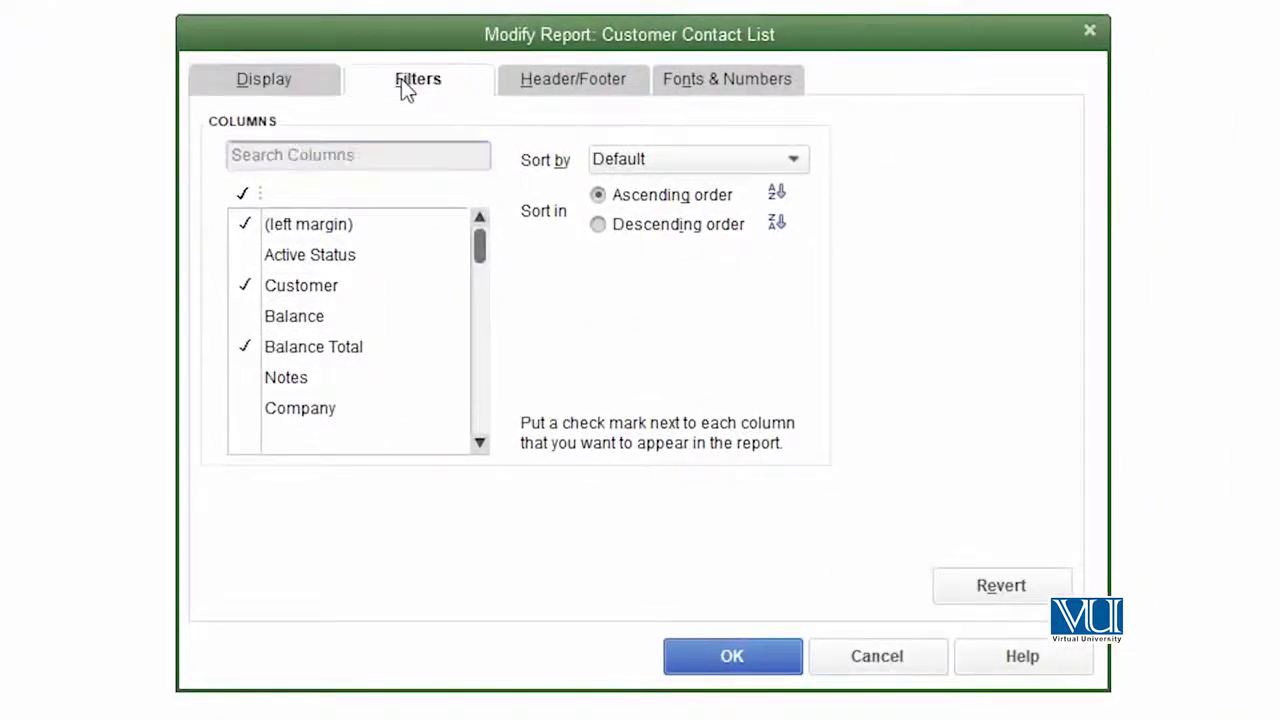
{"action": "left_click", "coordinate": [415, 380]}
{"action": "left_click", "coordinate": [415, 380]}
{"action": "left_click", "coordinate": [414, 380]}
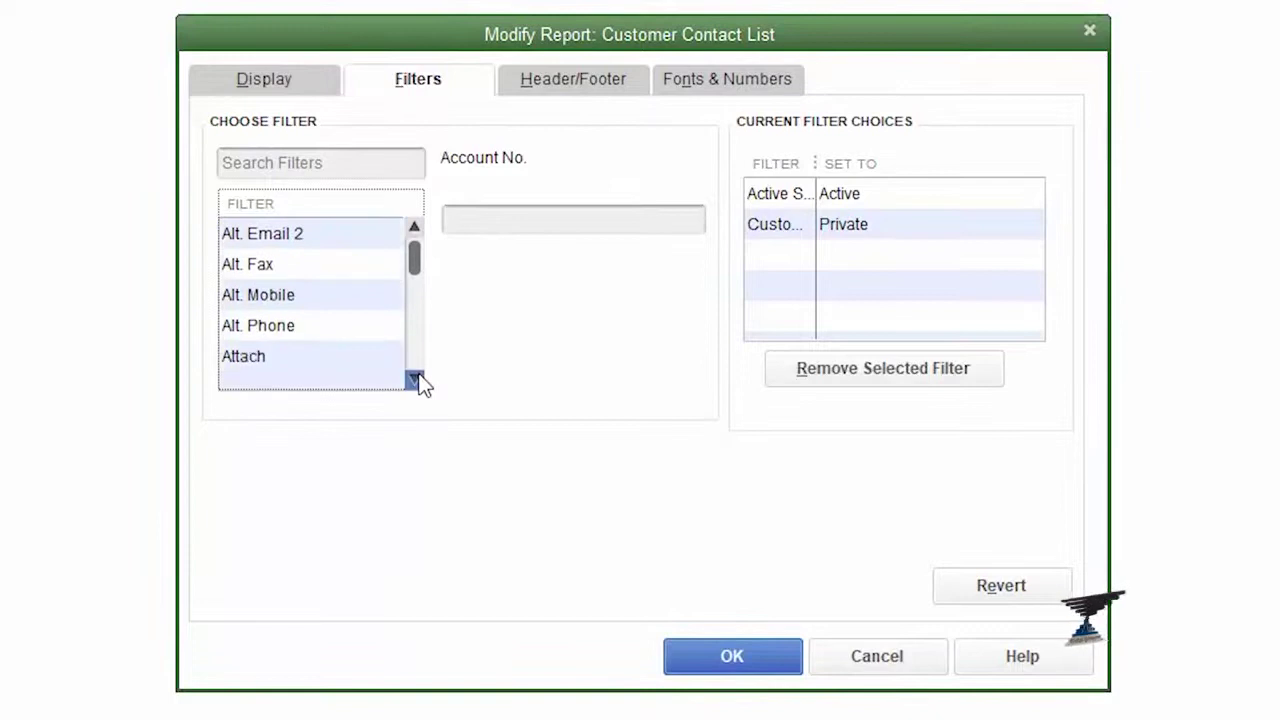
{"action": "left_click", "coordinate": [414, 380]}
{"action": "left_click", "coordinate": [414, 380]}
{"action": "left_click", "coordinate": [414, 380]}
{"action": "left_click", "coordinate": [414, 380]}
{"action": "left_click", "coordinate": [414, 380]}
{"action": "left_click", "coordinate": [414, 380]}
{"action": "left_click", "coordinate": [414, 380]}
{"action": "left_click", "coordinate": [414, 380]}
{"action": "left_click", "coordinate": [414, 380]}
{"action": "left_click", "coordinate": [414, 380]}
{"action": "left_click", "coordinate": [333, 328]}
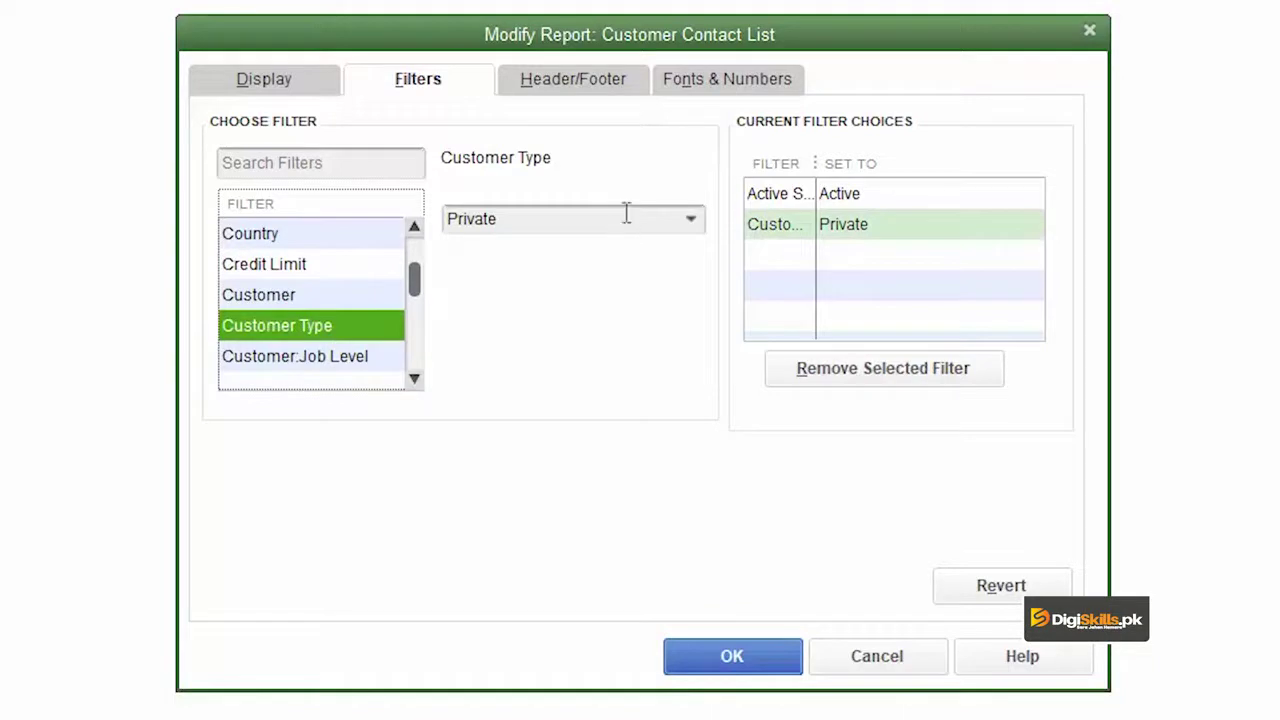
{"action": "left_click", "coordinate": [692, 222]}
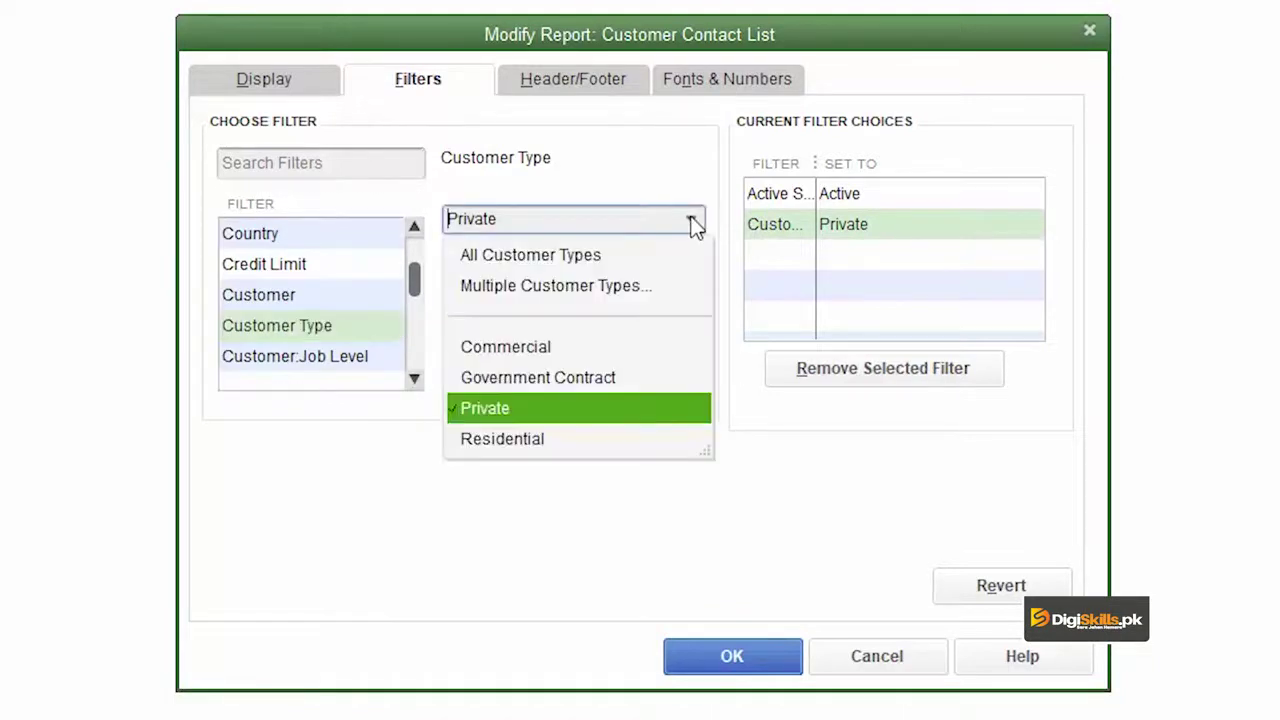
{"action": "left_click", "coordinate": [645, 287]}
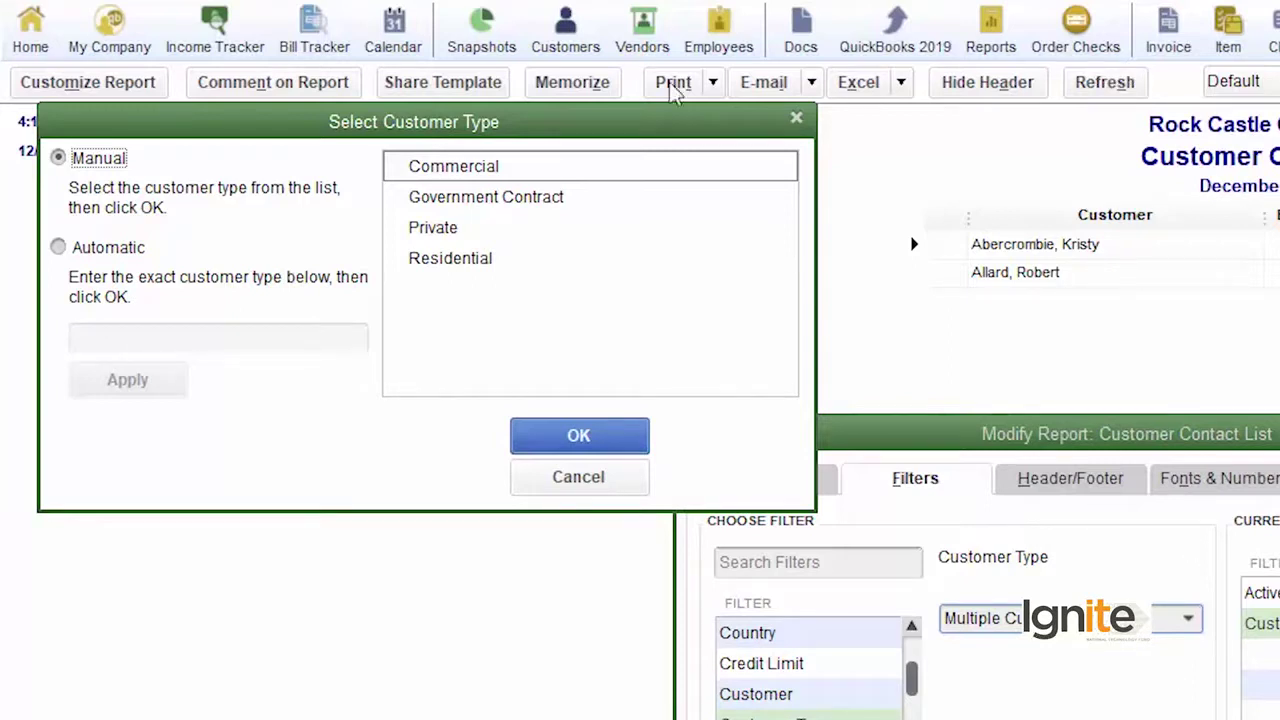
Step: Include the Private and Government Contract types in the filter and apply it to the report
{"action": "left_click", "coordinate": [430, 228]}
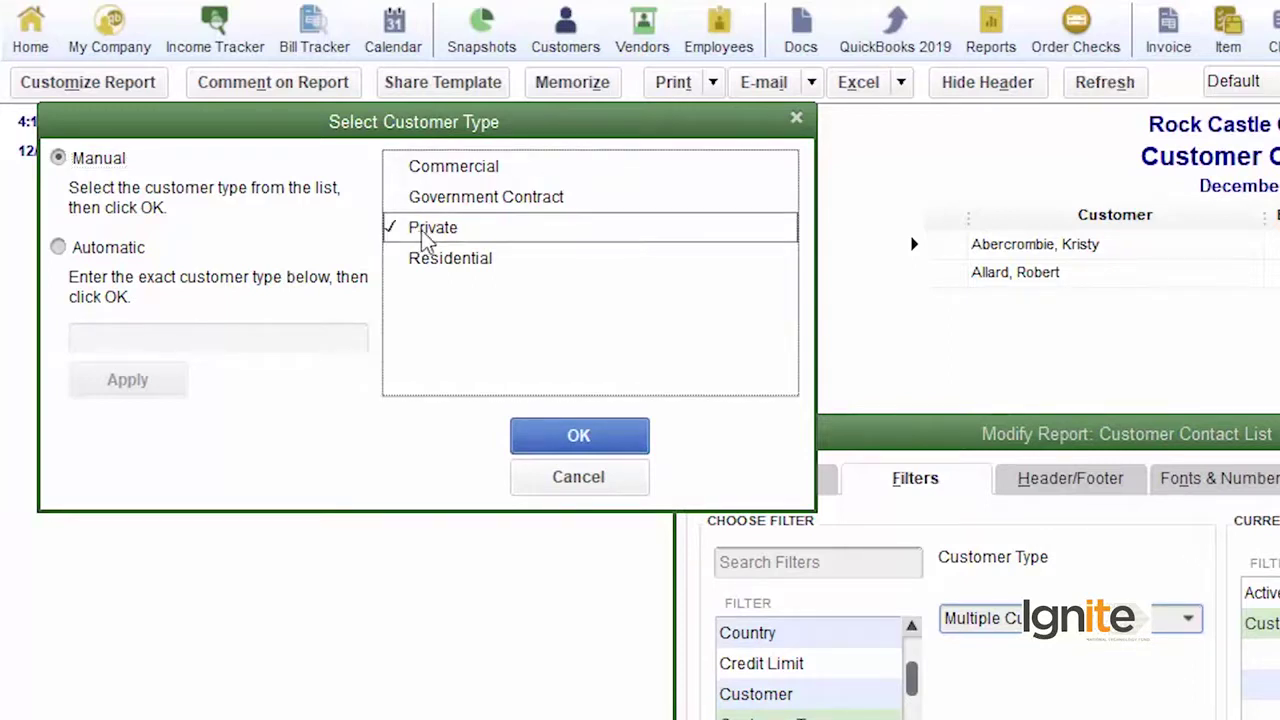
{"action": "left_click", "coordinate": [390, 198]}
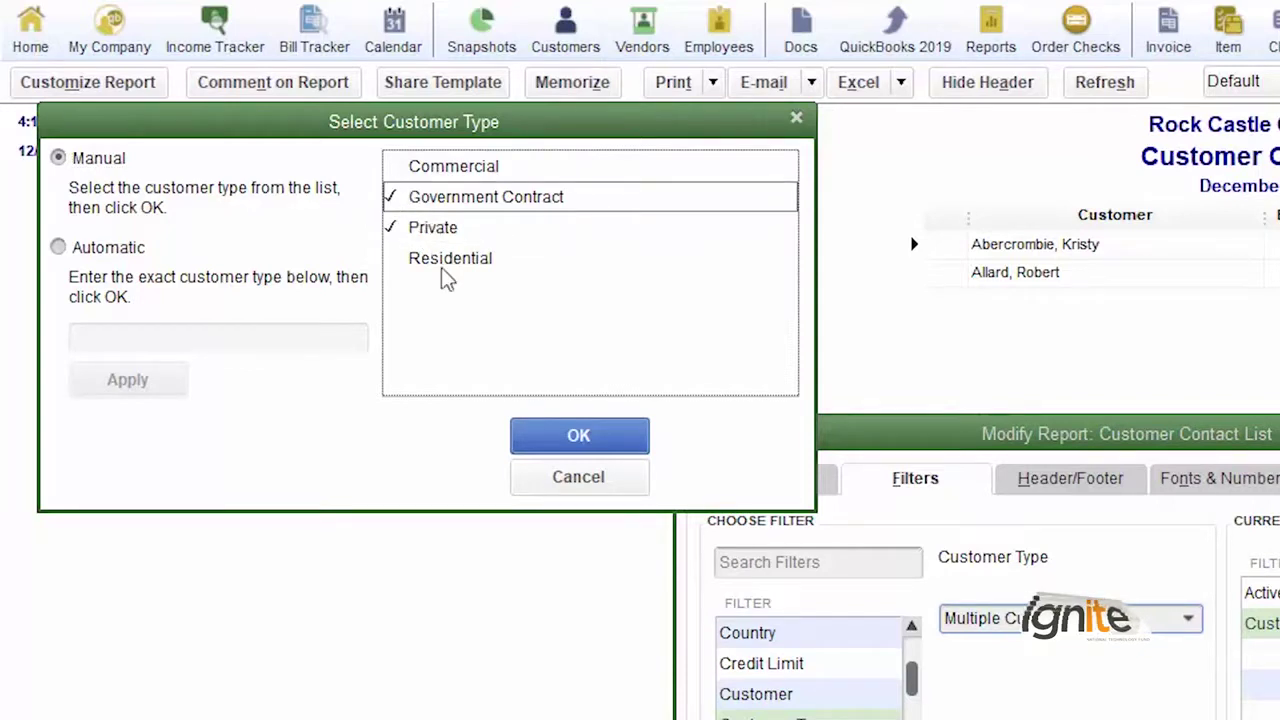
{"action": "left_click", "coordinate": [579, 436]}
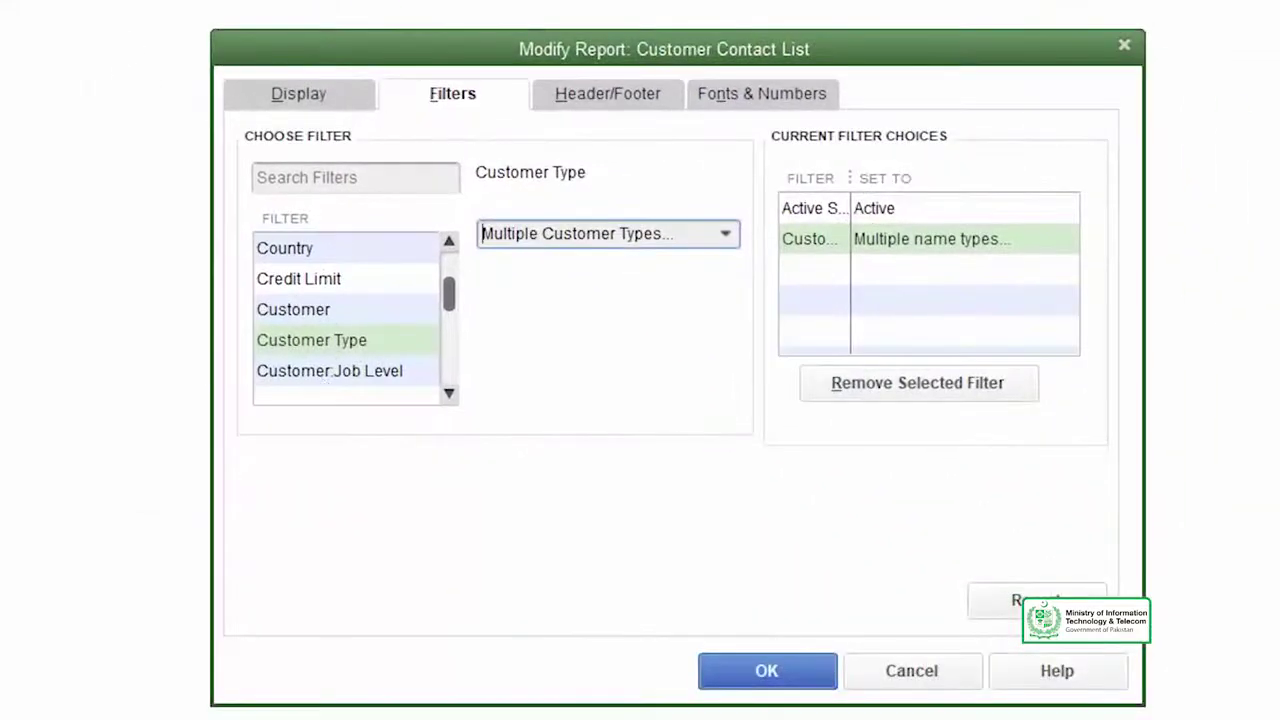
{"action": "left_click", "coordinate": [746, 677]}
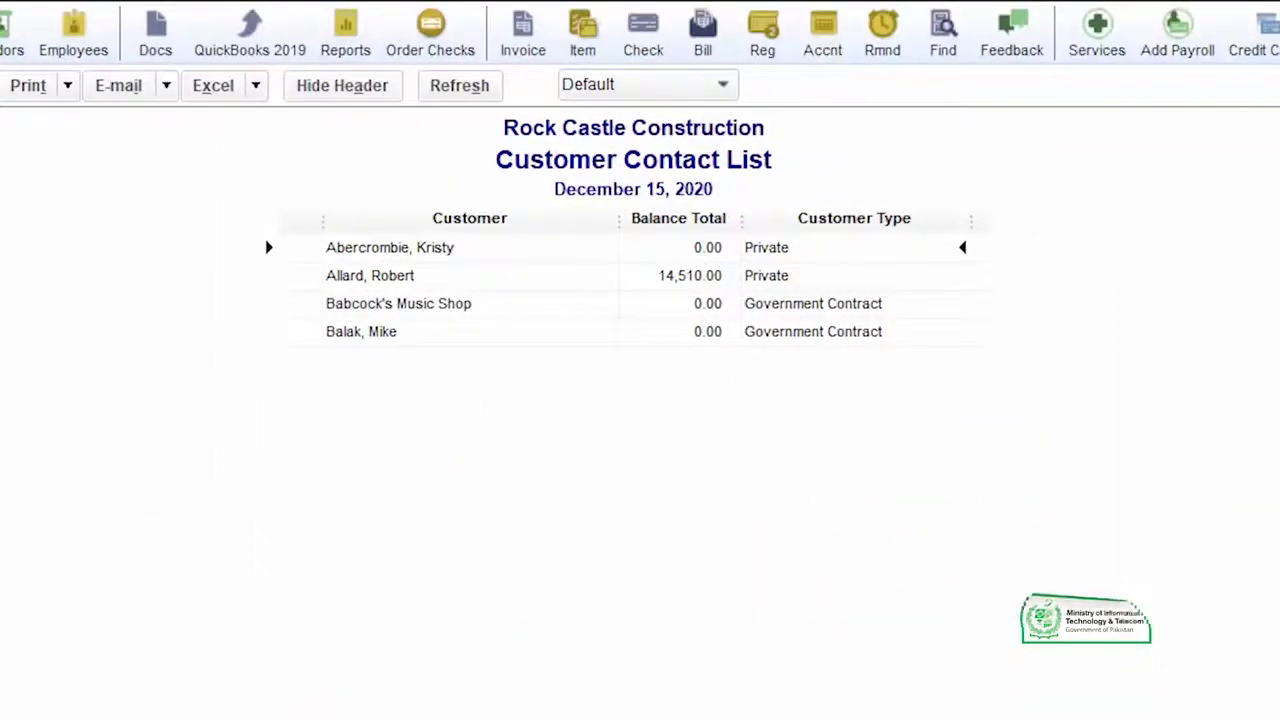